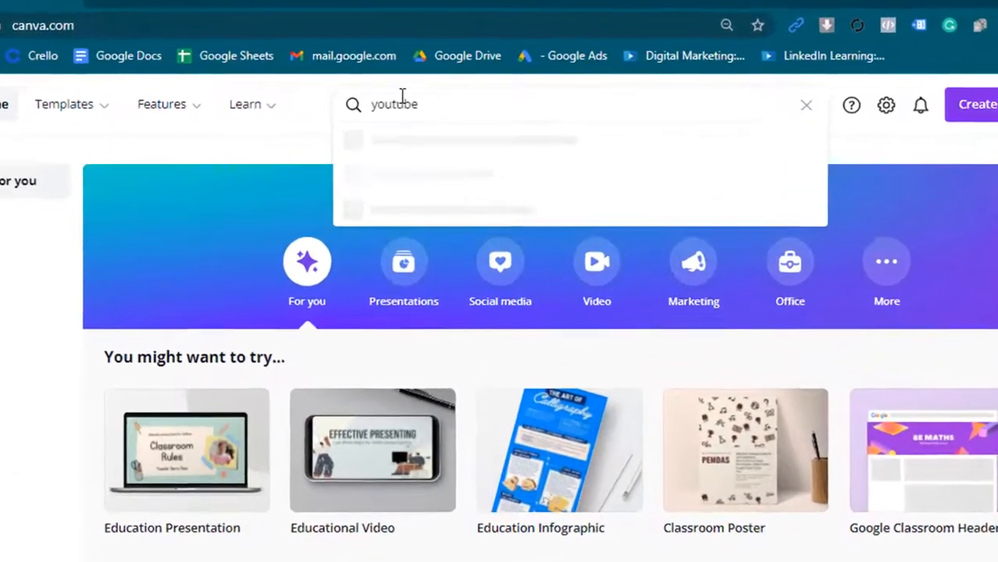
Search for the YouTube Thumbnail design type and create a blank YouTube Thumbnail
{"action": "type", "text": "tha"}
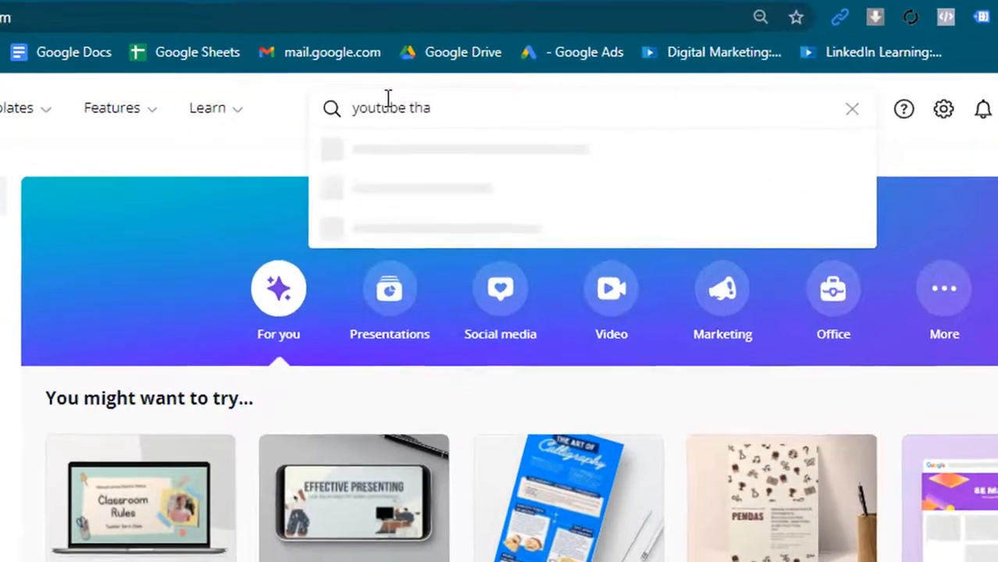
{"action": "key", "text": "BackSpace"}
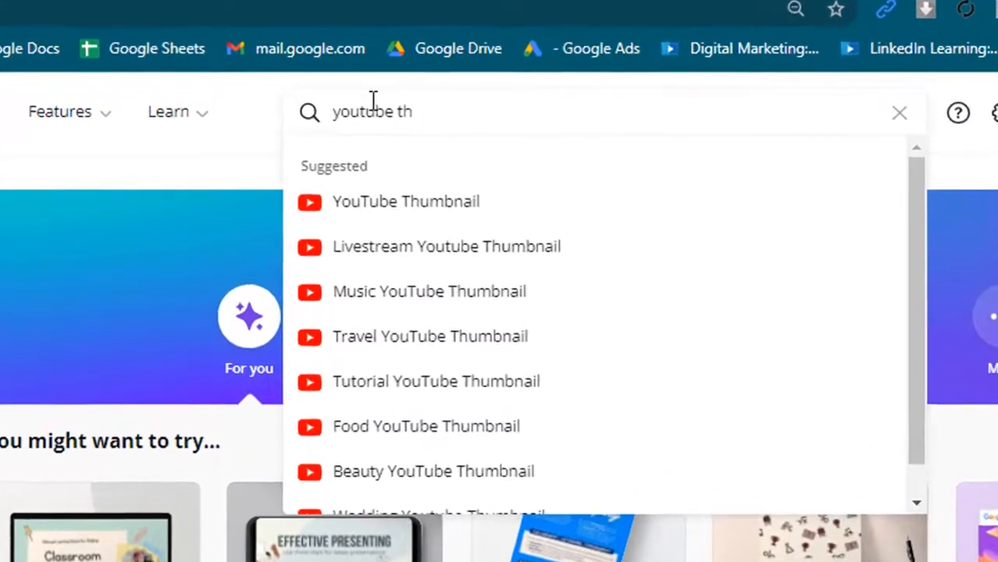
{"action": "type", "text": "um"}
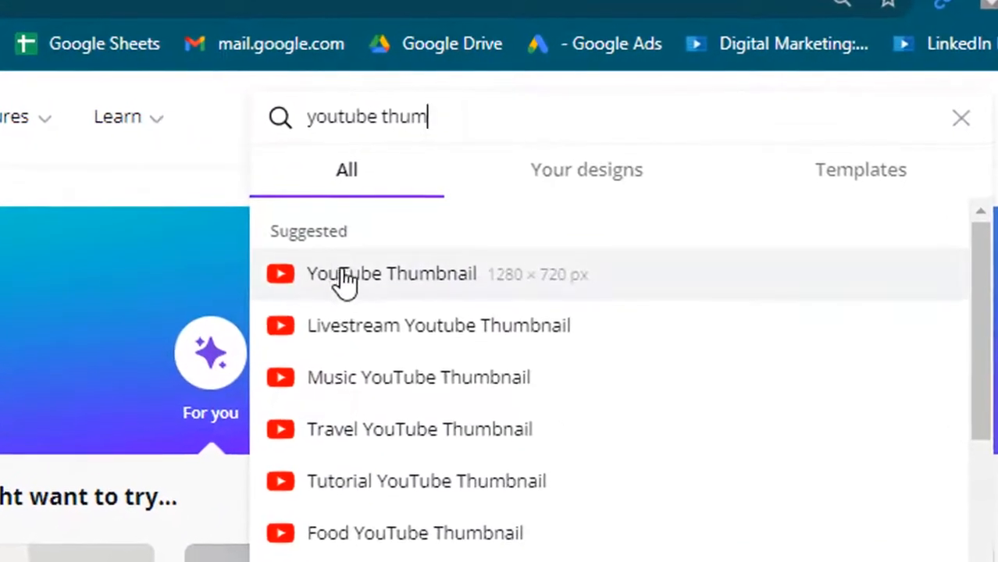
{"action": "left_click", "coordinate": [346, 281]}
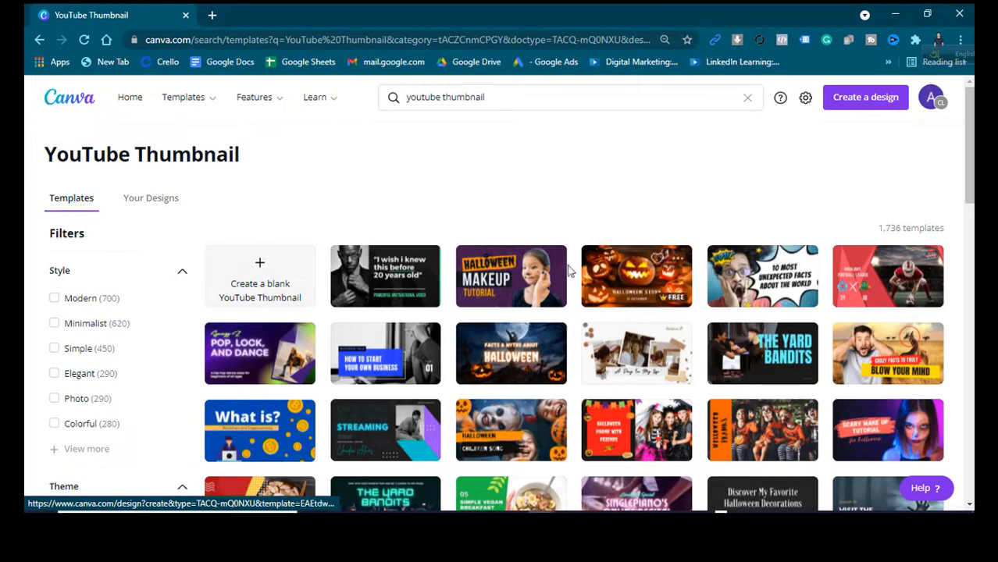
{"action": "left_click", "coordinate": [260, 268]}
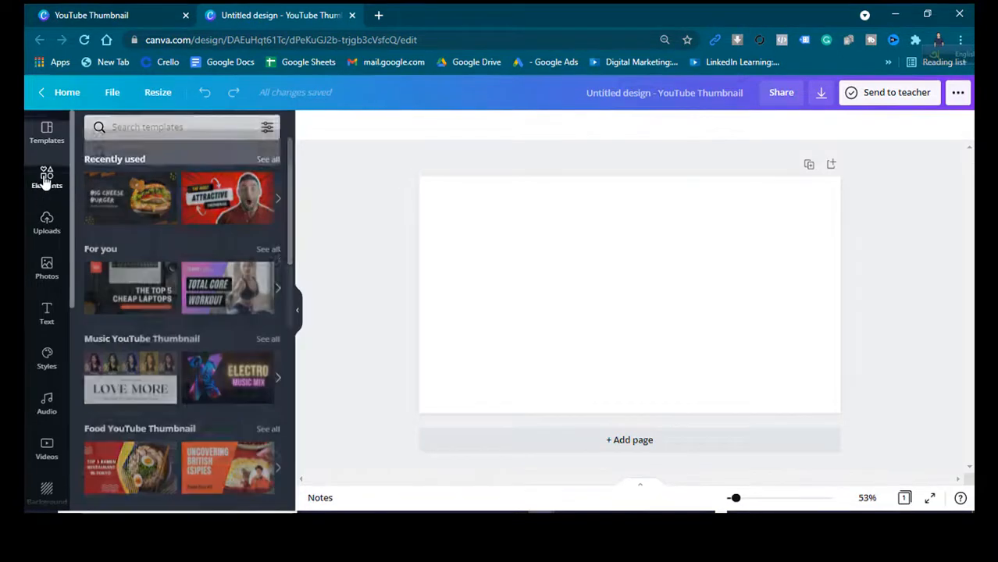
Add a circle frame from the elements library and move it right of the page centre
{"action": "left_click", "coordinate": [46, 178]}
{"action": "left_click", "coordinate": [153, 136]}
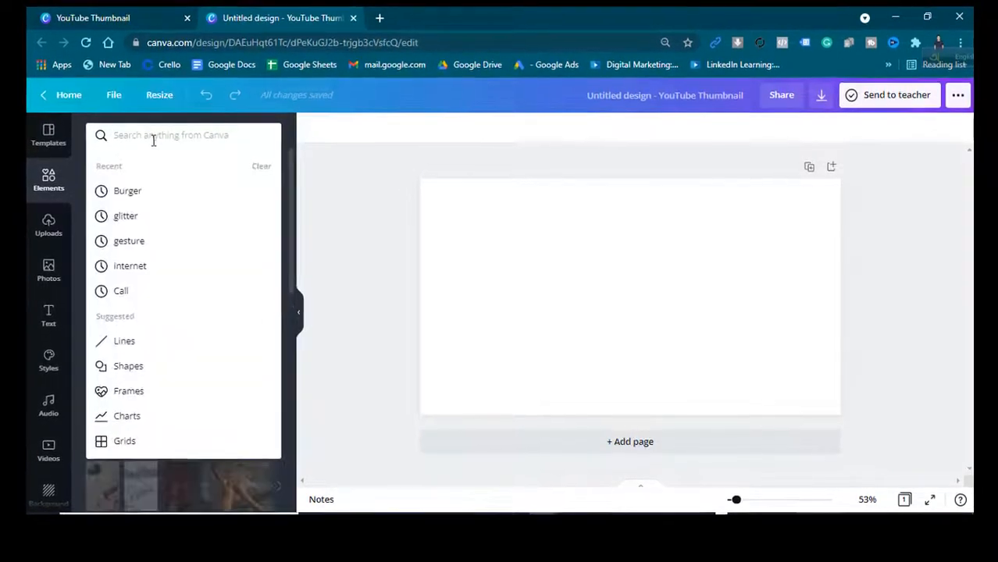
{"action": "left_click", "coordinate": [365, 153]}
{"action": "scroll", "coordinate": [183, 281], "scroll_direction": "down", "scroll_amount": 10}
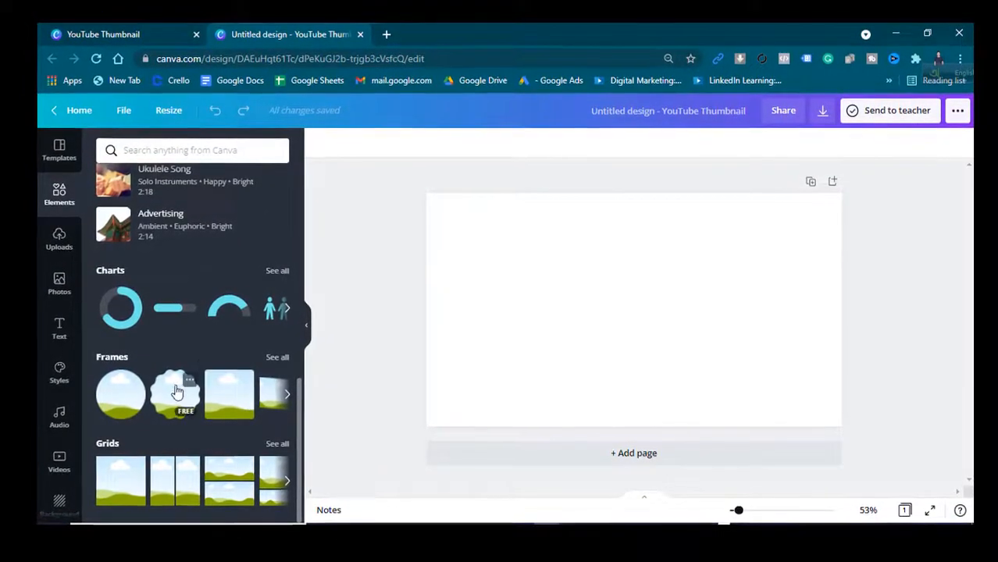
{"action": "left_click", "coordinate": [123, 395]}
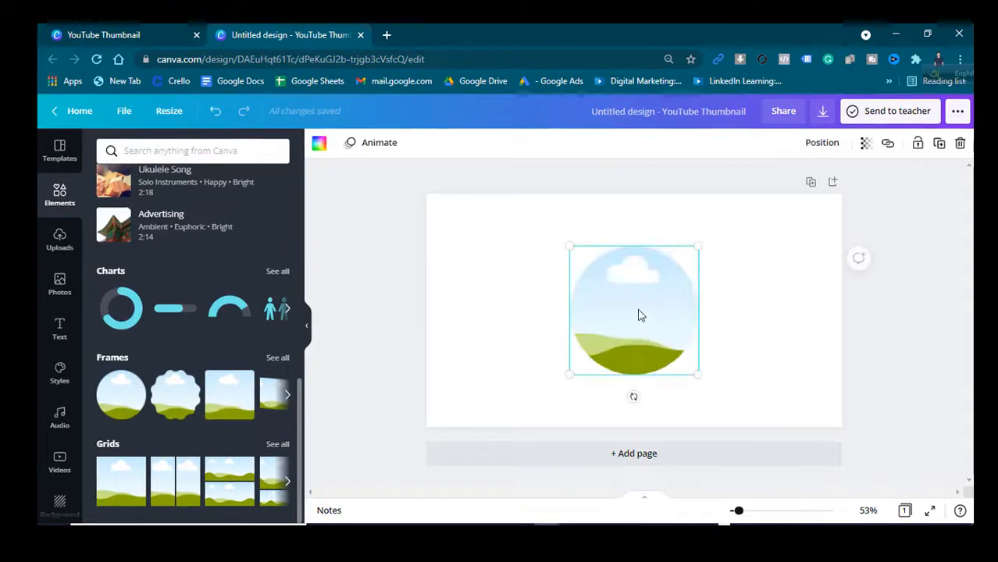
{"action": "left_click_drag", "start_coordinate": [638, 315], "coordinate": [714, 314]}
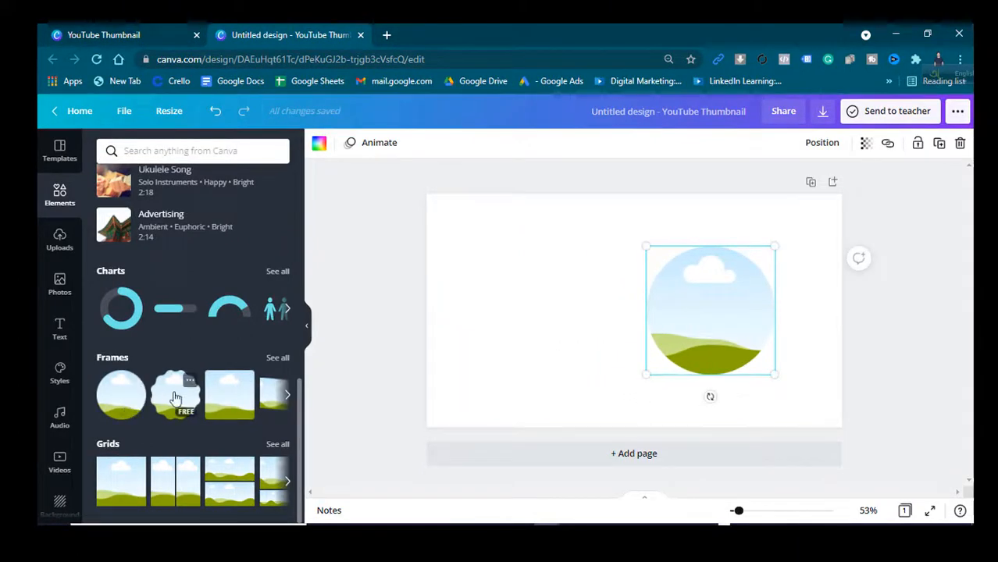
Add the scalloped-edge frame, enlarge it beyond the circle frame's size and shift it left of the circle
{"action": "left_click", "coordinate": [176, 399]}
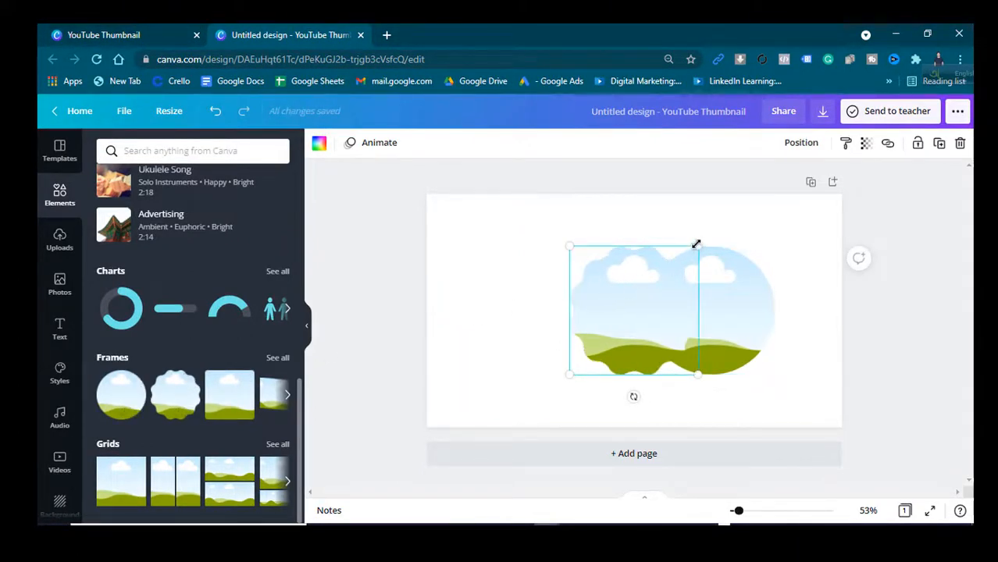
{"action": "left_click_drag", "start_coordinate": [697, 244], "coordinate": [739, 206]}
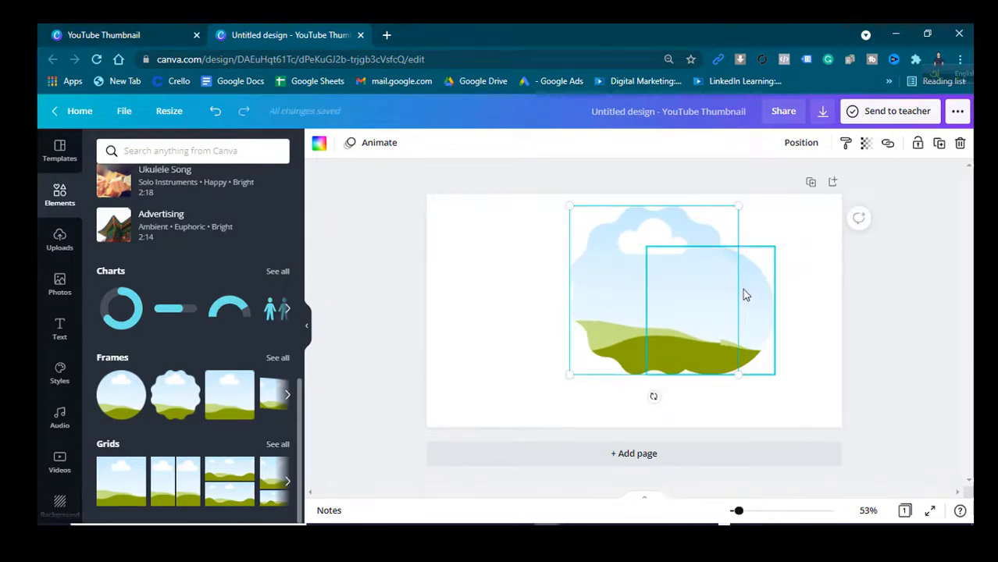
{"action": "left_click_drag", "start_coordinate": [637, 279], "coordinate": [588, 276]}
Bring the circle frame to the front and reposition both frames so they overlap in the right half of the page
{"action": "left_click", "coordinate": [745, 299]}
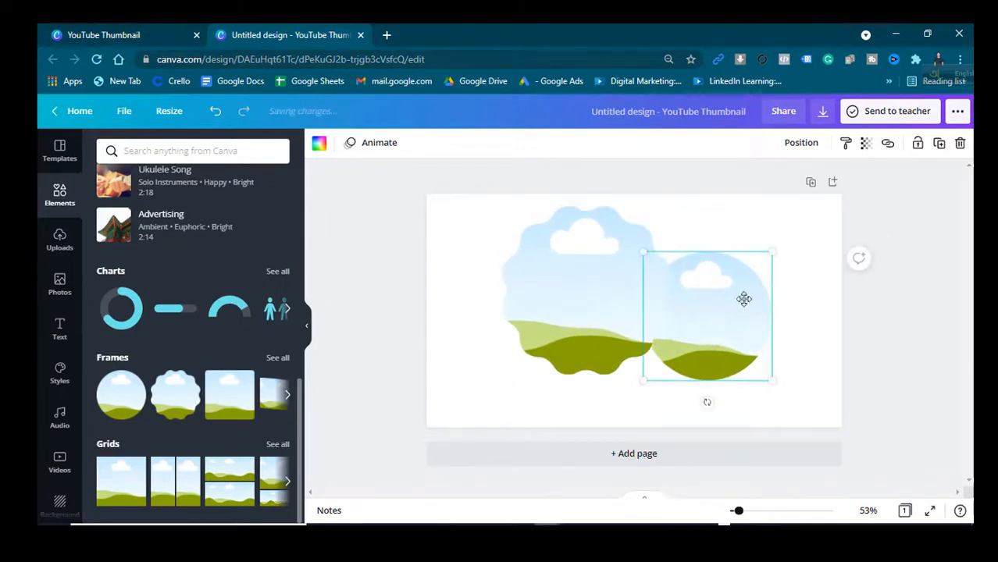
{"action": "right_click", "coordinate": [725, 290]}
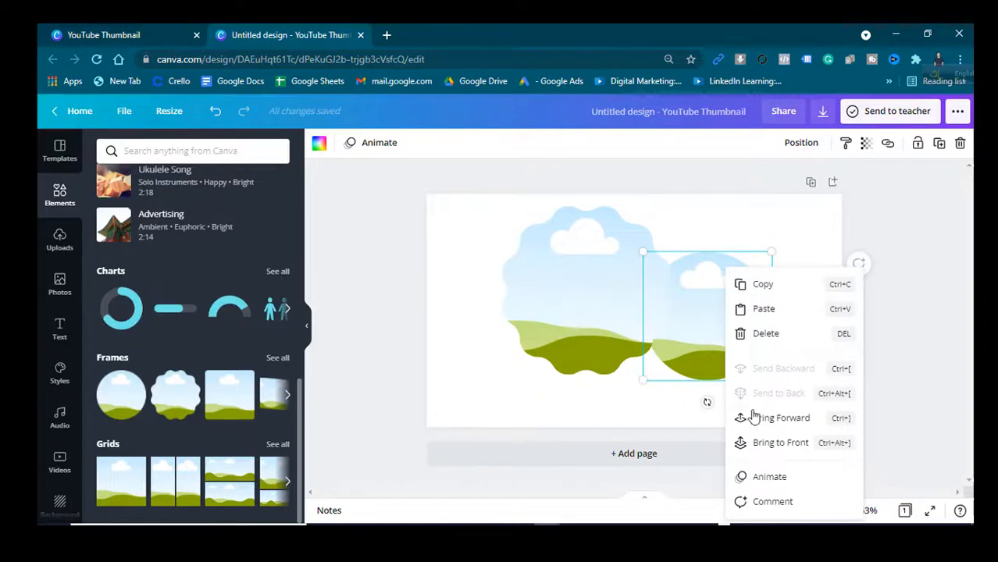
{"action": "left_click", "coordinate": [758, 442]}
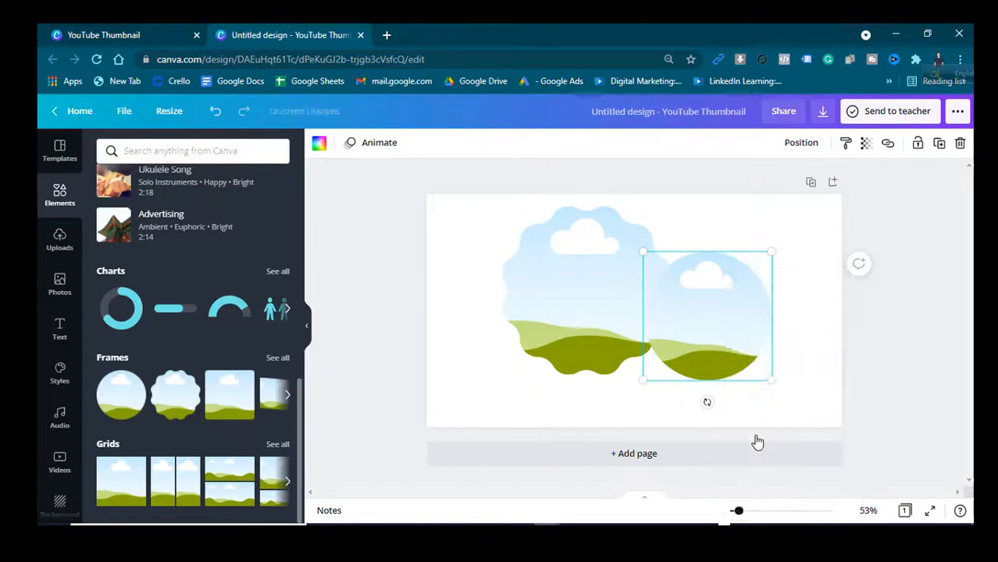
{"action": "left_click_drag", "start_coordinate": [716, 372], "coordinate": [712, 430]}
{"action": "left_click_drag", "start_coordinate": [624, 290], "coordinate": [756, 307]}
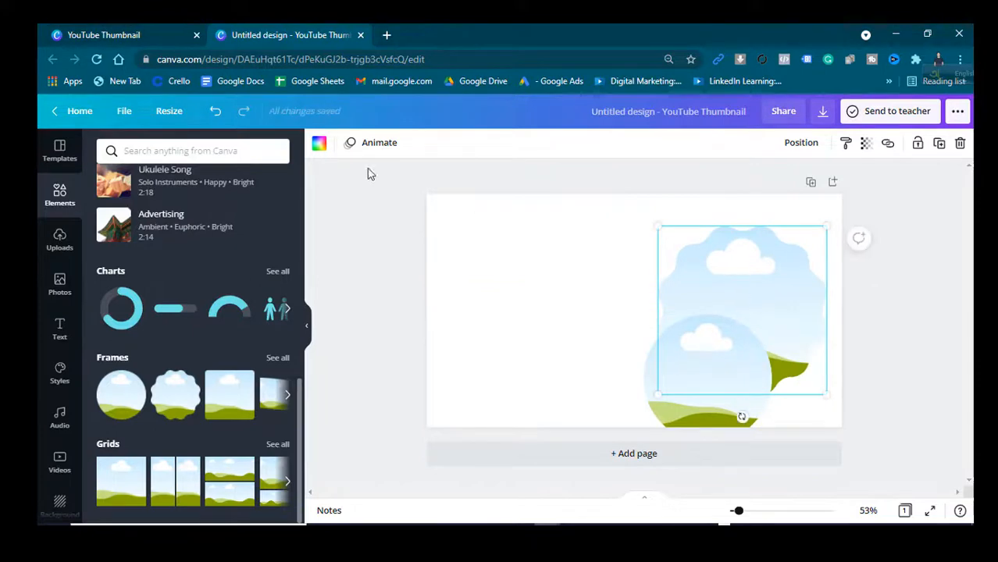
Fill the scalloped frame with the custom yellow #FFE712
{"action": "left_click", "coordinate": [320, 145]}
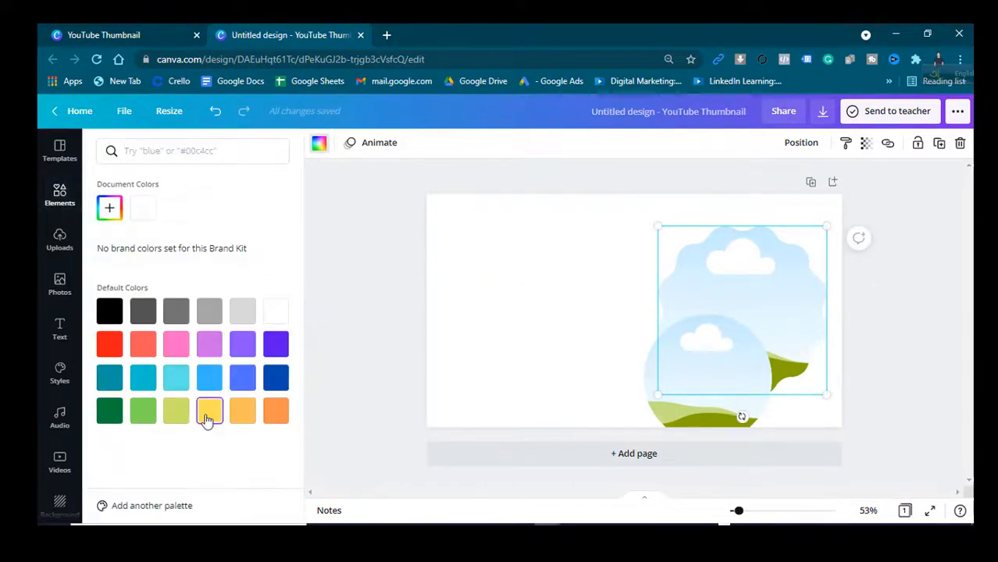
{"action": "left_click", "coordinate": [109, 207]}
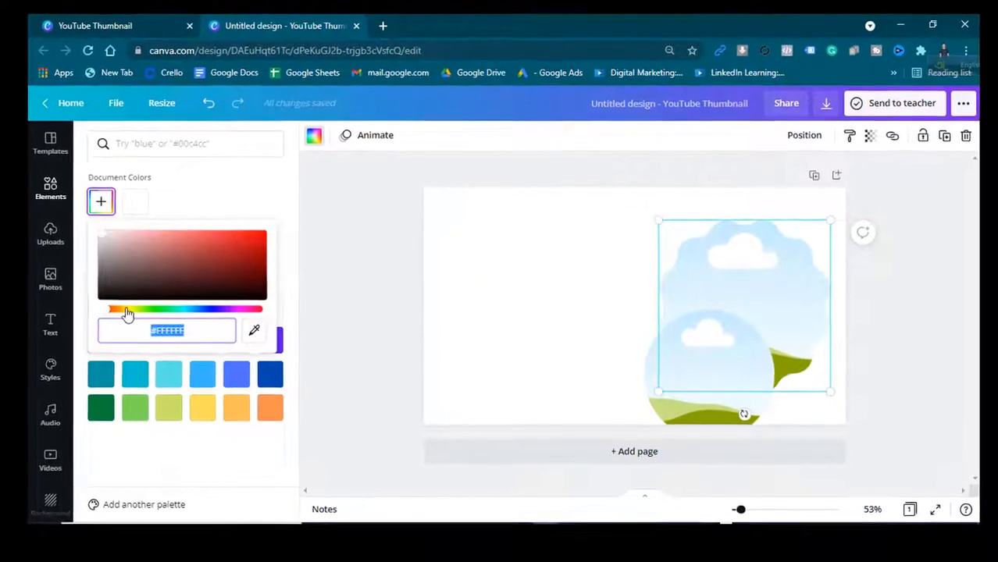
{"action": "left_click", "coordinate": [128, 310]}
{"action": "left_click", "coordinate": [254, 232]}
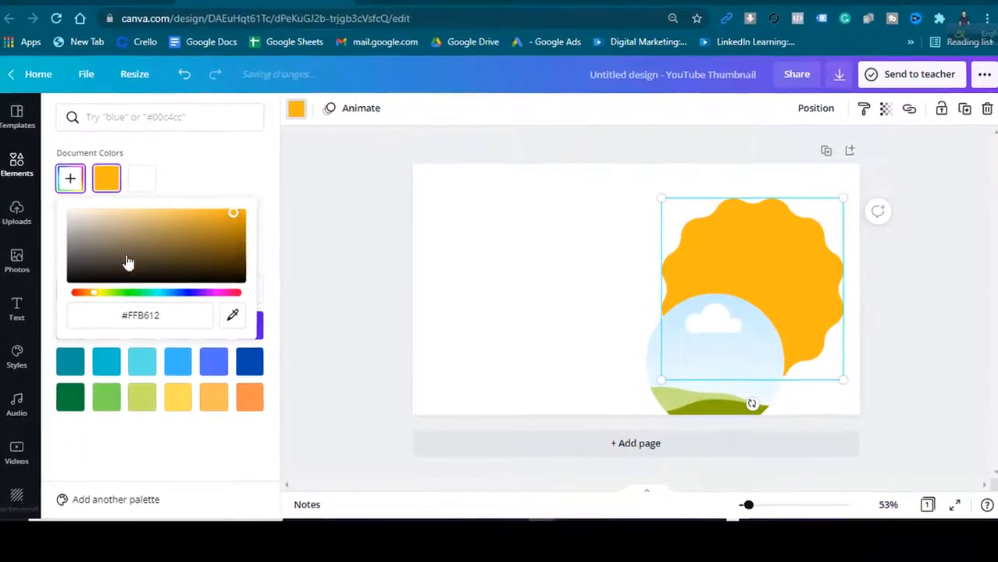
{"action": "left_click", "coordinate": [100, 293]}
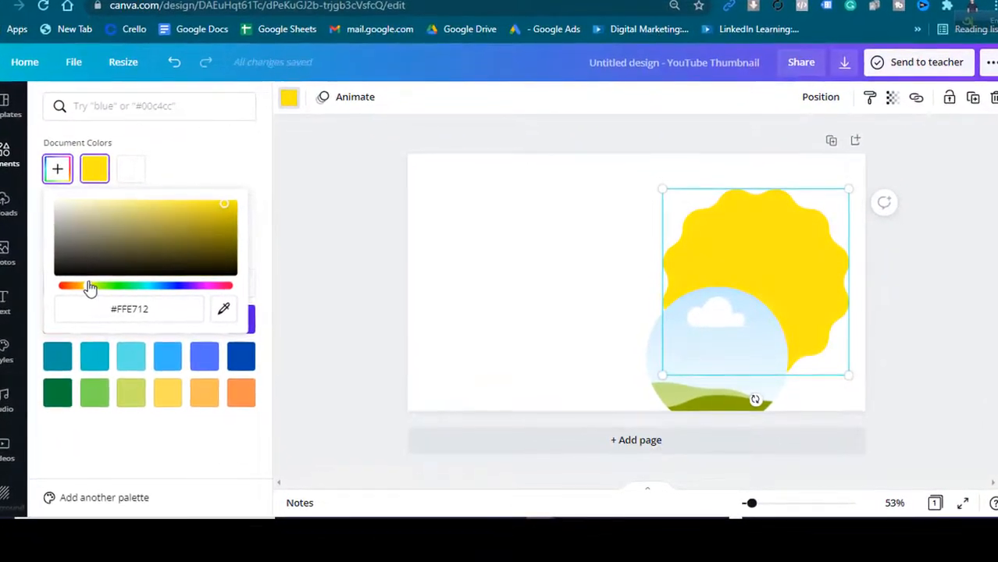
{"action": "left_click", "coordinate": [338, 194]}
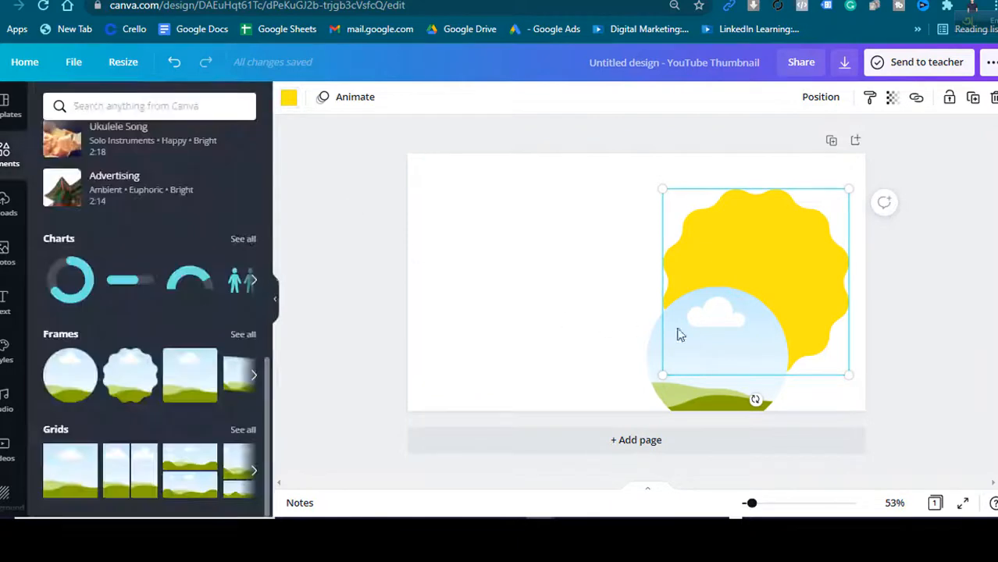
Centre the circle frame on the yellow scalloped shape and enlarge it to leave only a narrow yellow border
{"action": "left_click_drag", "start_coordinate": [713, 331], "coordinate": [756, 258]}
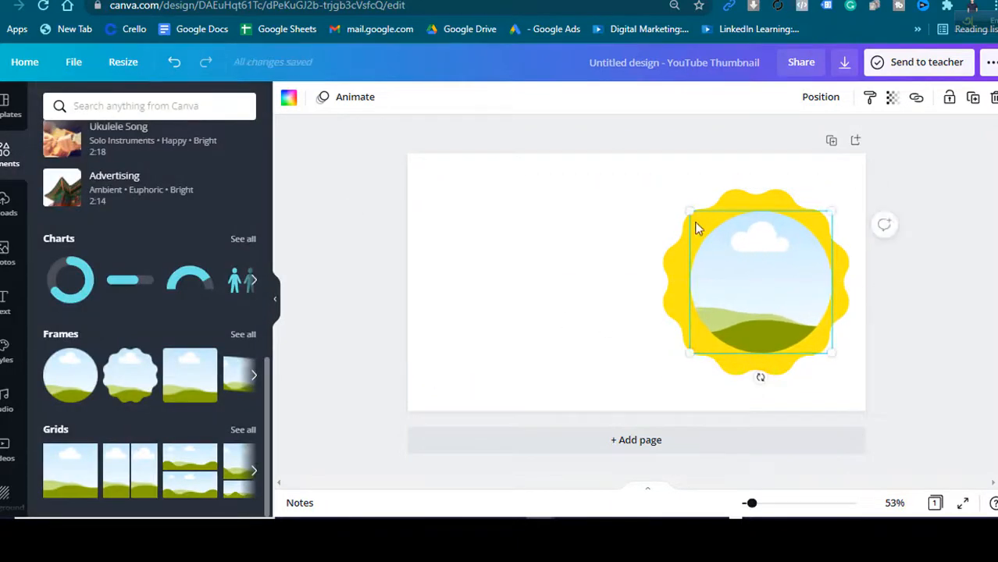
{"action": "left_click_drag", "start_coordinate": [690, 211], "coordinate": [664, 193]}
{"action": "left_click_drag", "start_coordinate": [719, 247], "coordinate": [724, 251]}
Set the page background colour to black
{"action": "left_click", "coordinate": [482, 265]}
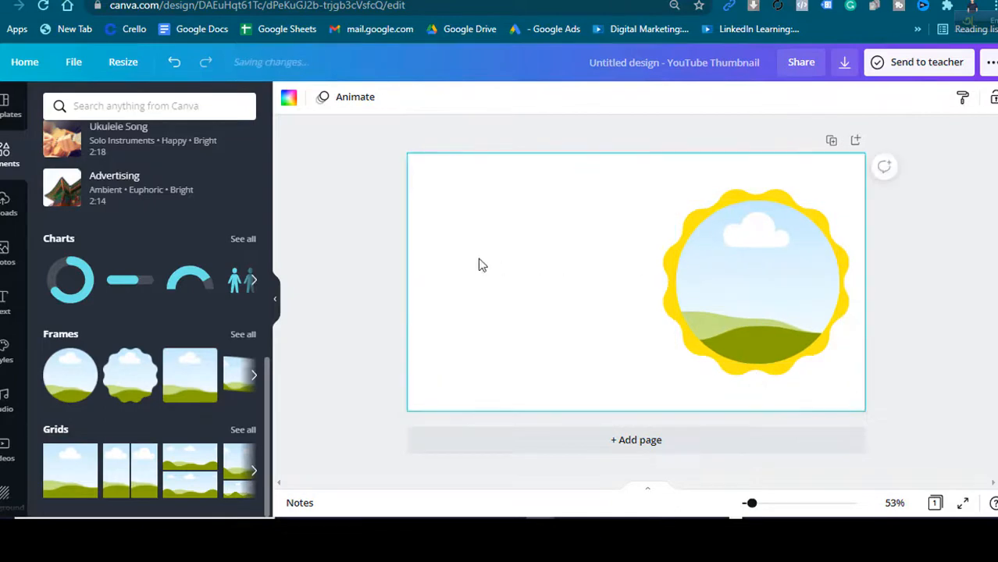
{"action": "left_click", "coordinate": [289, 99]}
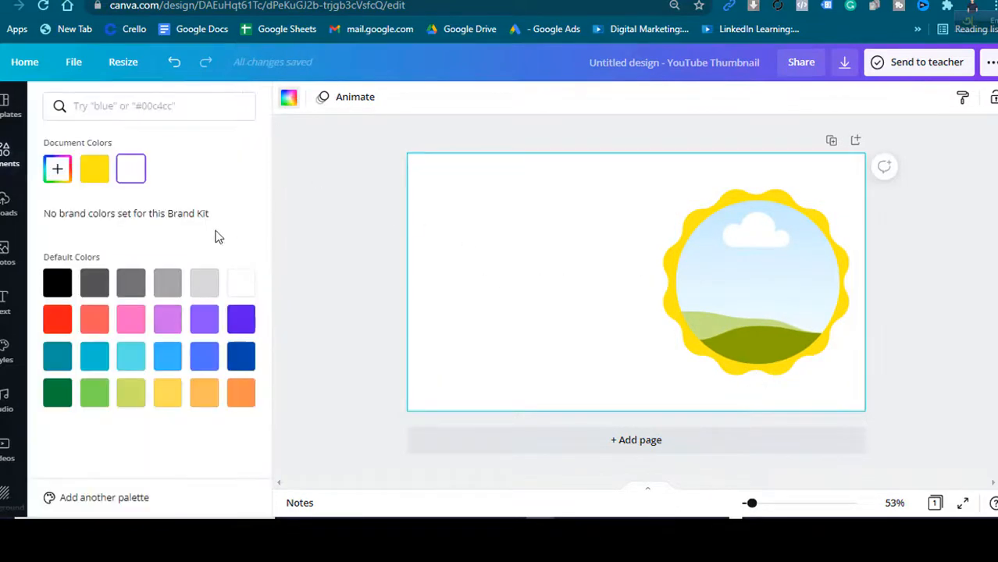
{"action": "left_click", "coordinate": [57, 283]}
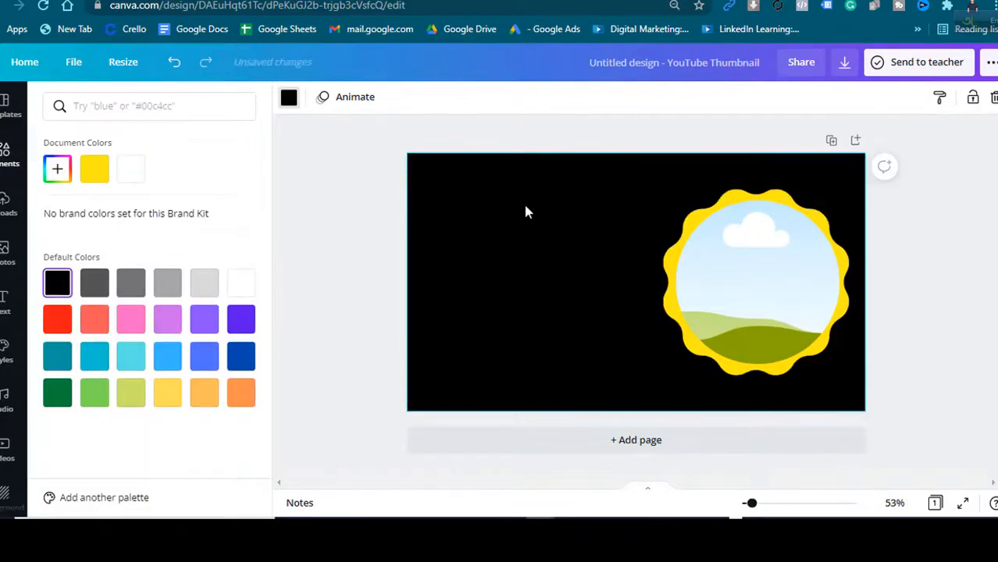
{"action": "left_click", "coordinate": [345, 209]}
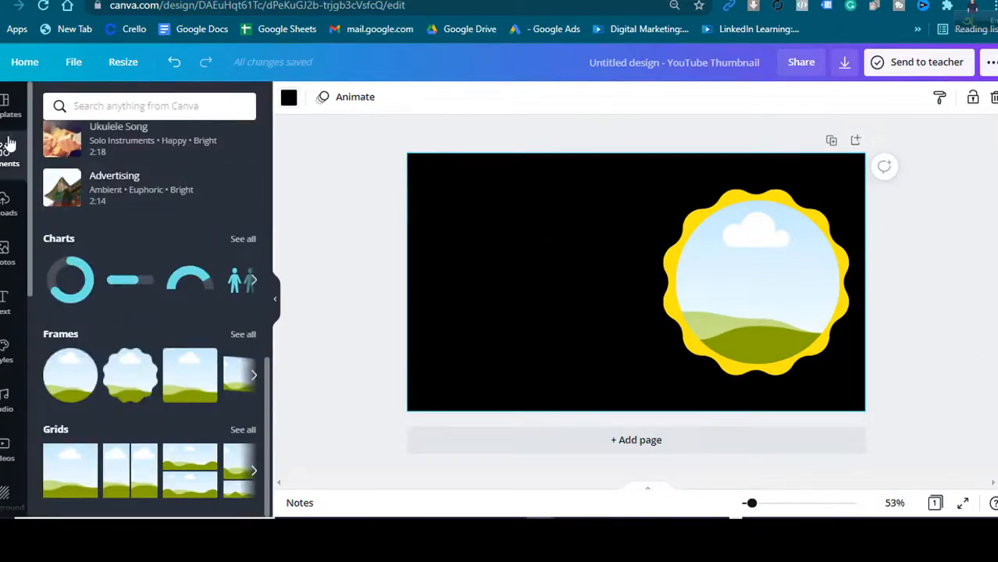
Search the elements for "glitter background" and add the fine white-speckled glitter graphic to the page
{"action": "left_click", "coordinate": [104, 109]}
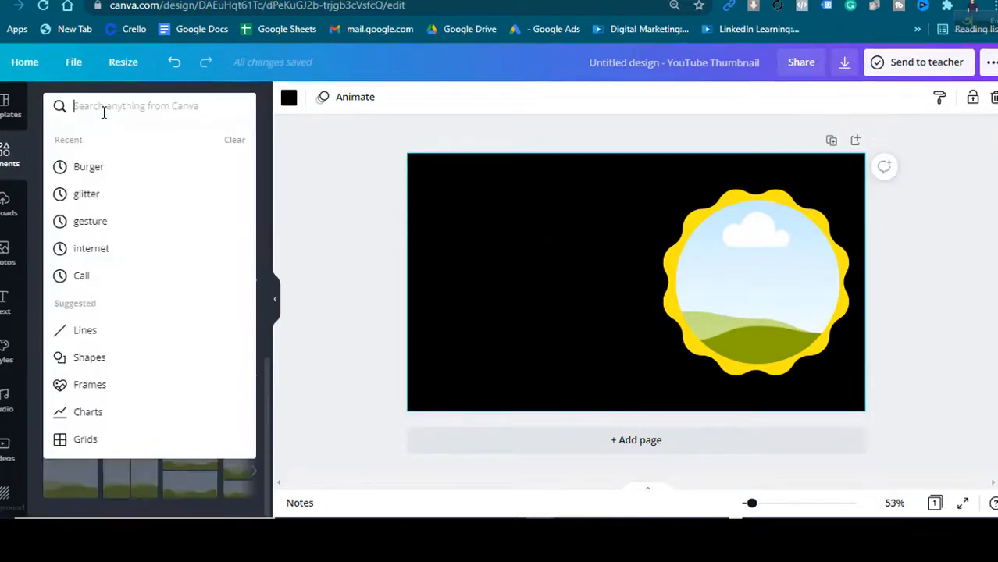
{"action": "type", "text": "gl"}
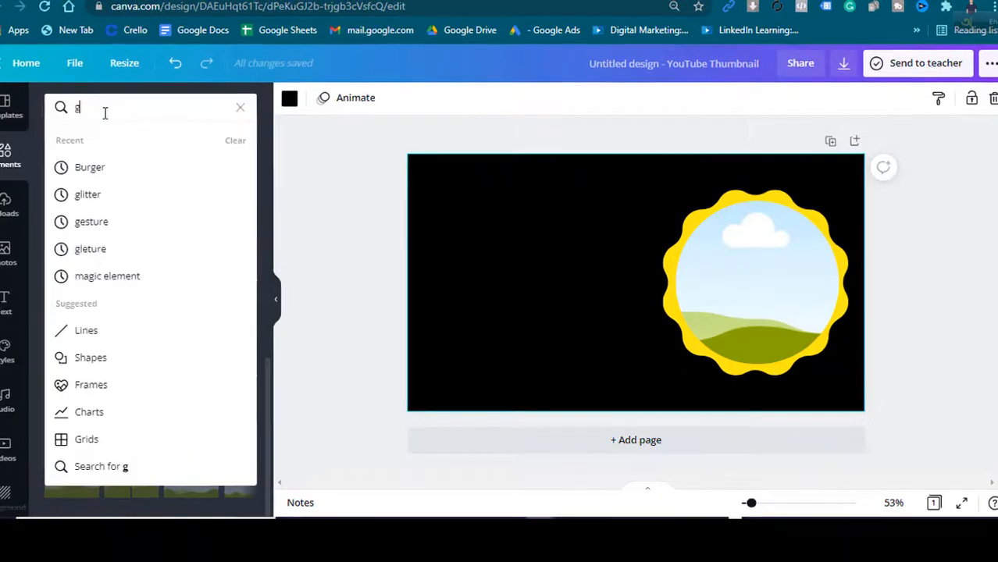
{"action": "type", "text": "itt"}
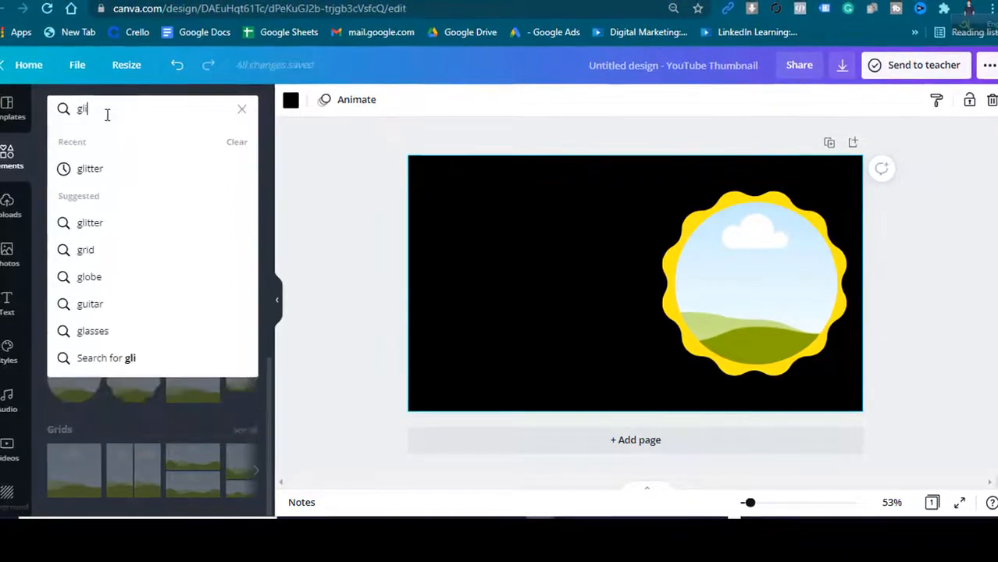
{"action": "type", "text": "er"}
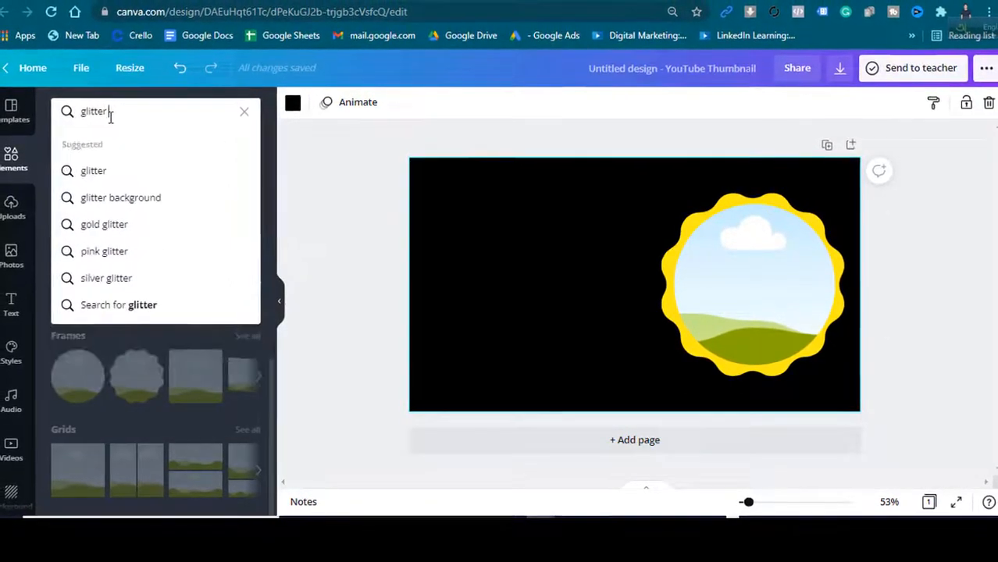
{"action": "left_click", "coordinate": [110, 200]}
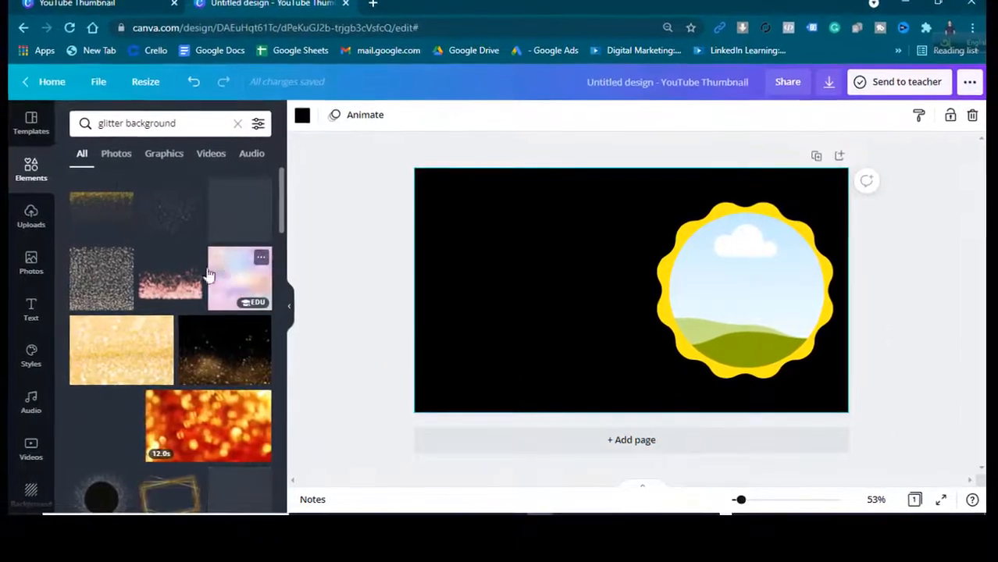
{"action": "left_click", "coordinate": [156, 211]}
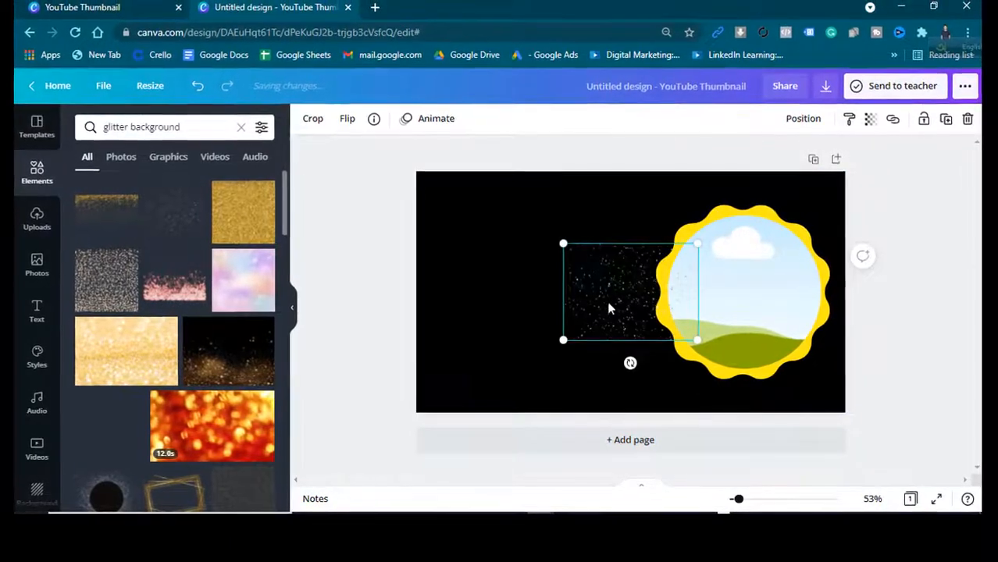
Place the gold and teal star graphic in the left half of the page and delete the small speckled glitter graphic
{"action": "scroll", "coordinate": [207, 305], "scroll_direction": "down", "scroll_amount": 3}
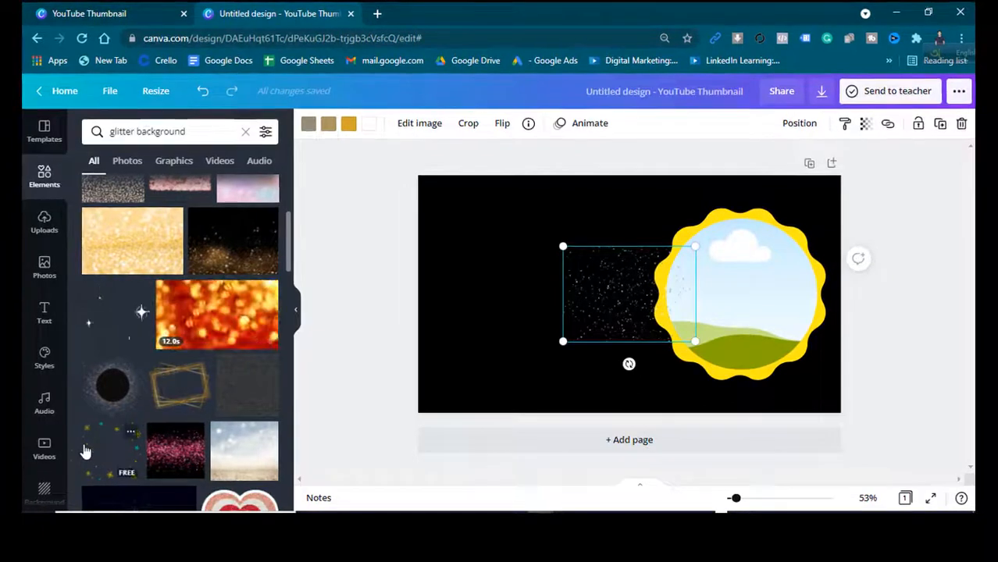
{"action": "left_click", "coordinate": [98, 440]}
{"action": "left_click_drag", "start_coordinate": [538, 320], "coordinate": [428, 318]}
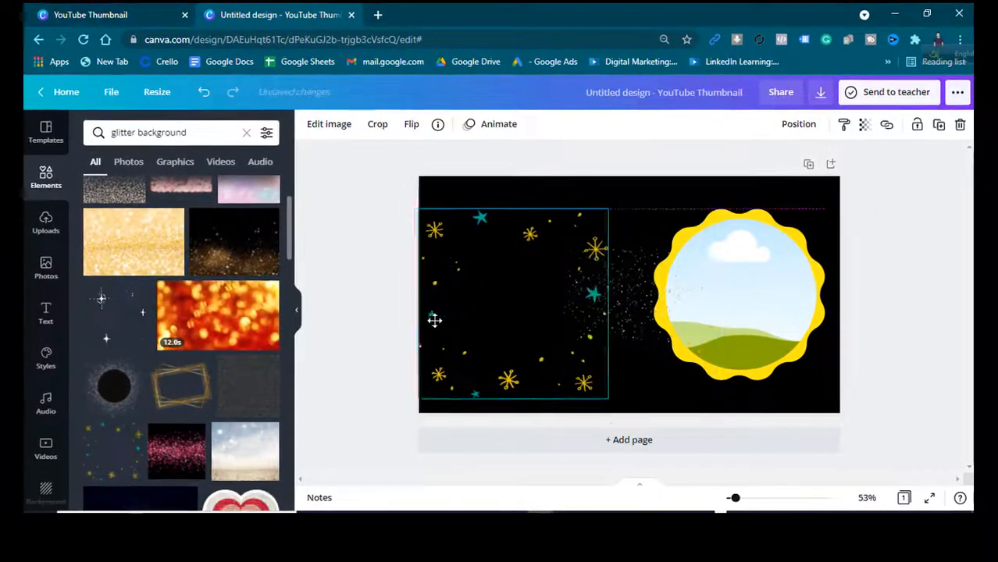
{"action": "left_click", "coordinate": [627, 290]}
{"action": "key", "text": "Delete"}
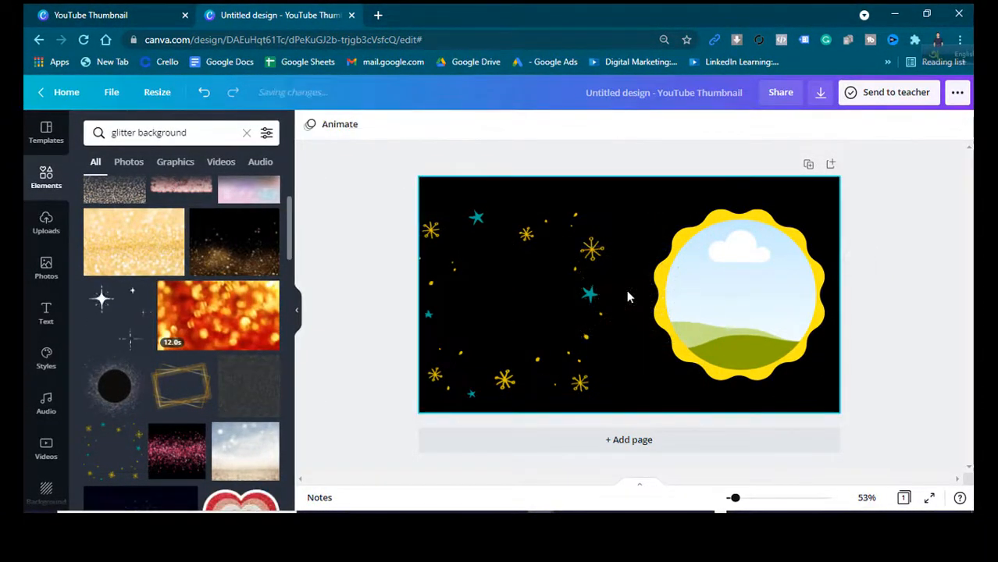
{"action": "left_click", "coordinate": [600, 265]}
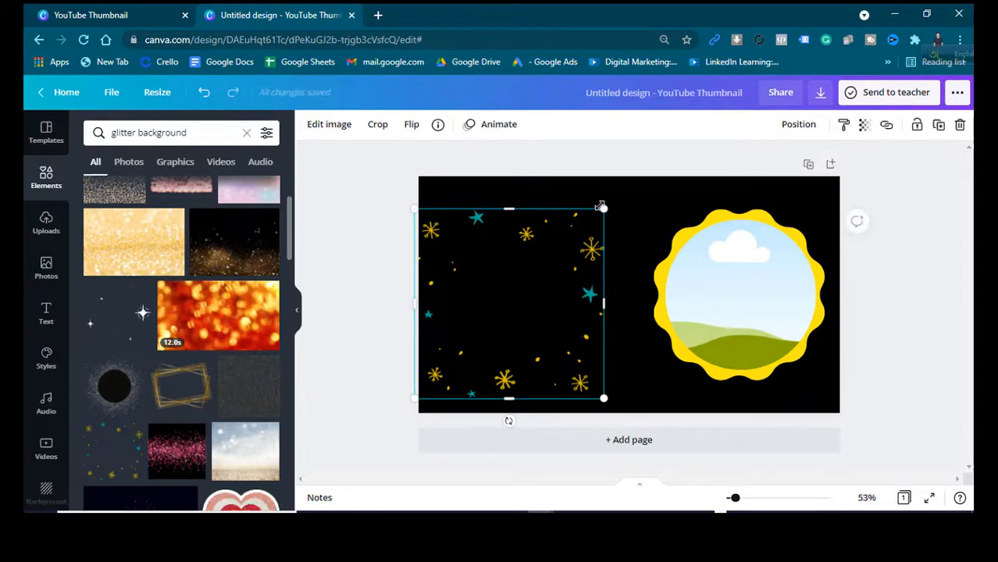
Enlarge the gold and teal star graphic and stretch it to span the full width and height of the page
{"action": "left_click_drag", "start_coordinate": [600, 205], "coordinate": [835, 196]}
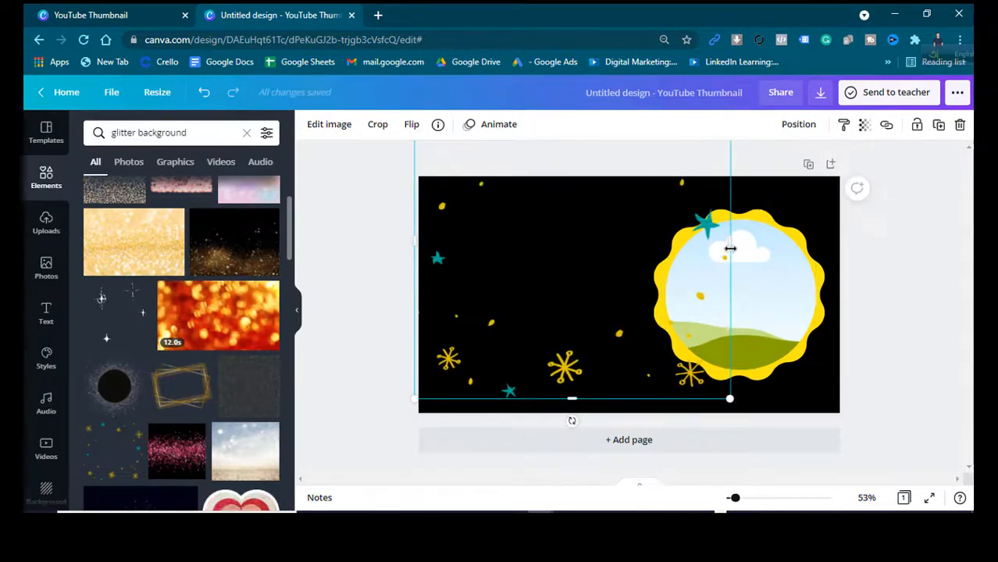
{"action": "left_click_drag", "start_coordinate": [730, 249], "coordinate": [840, 258]}
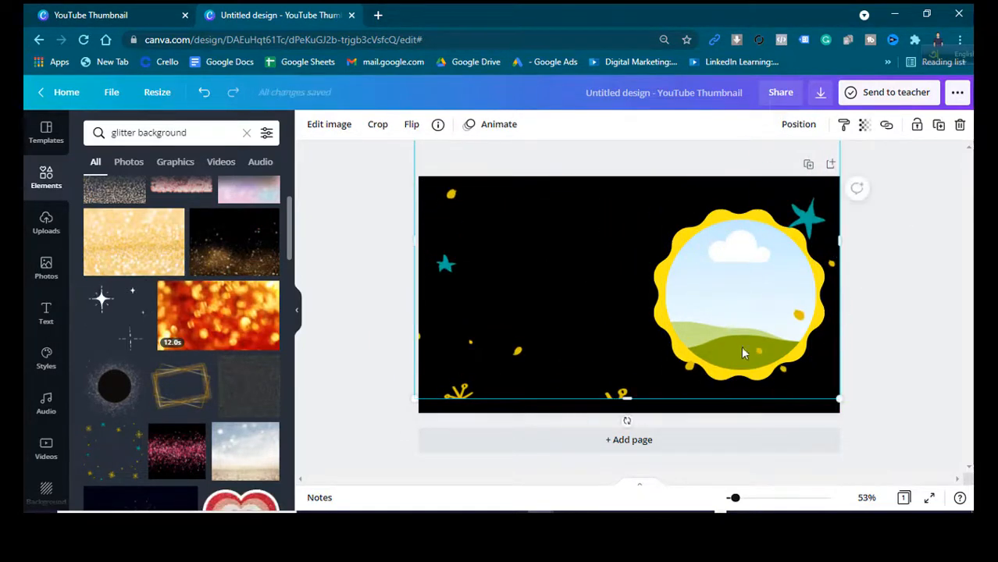
{"action": "left_click_drag", "start_coordinate": [841, 398], "coordinate": [755, 314]}
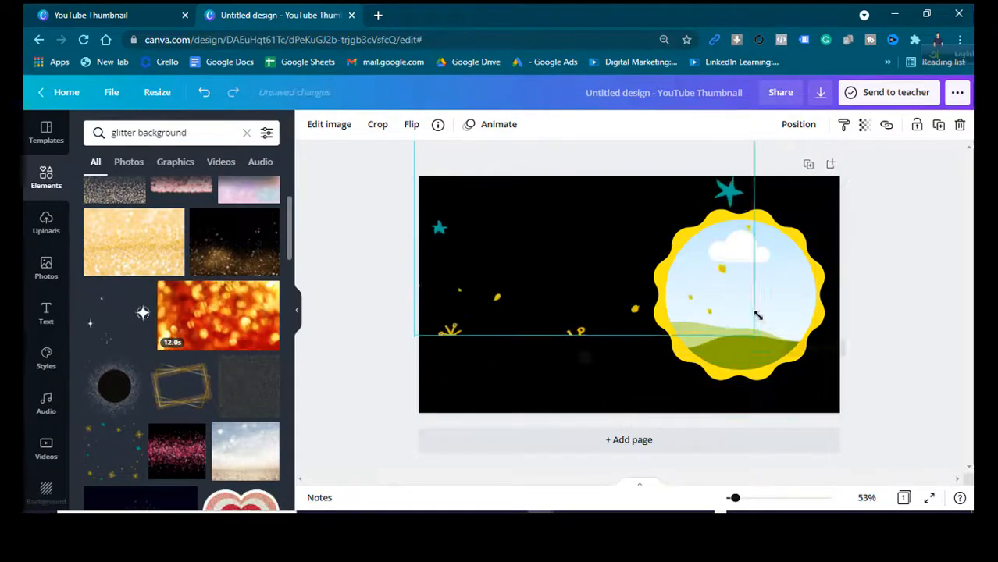
{"action": "left_click_drag", "start_coordinate": [640, 250], "coordinate": [629, 333]}
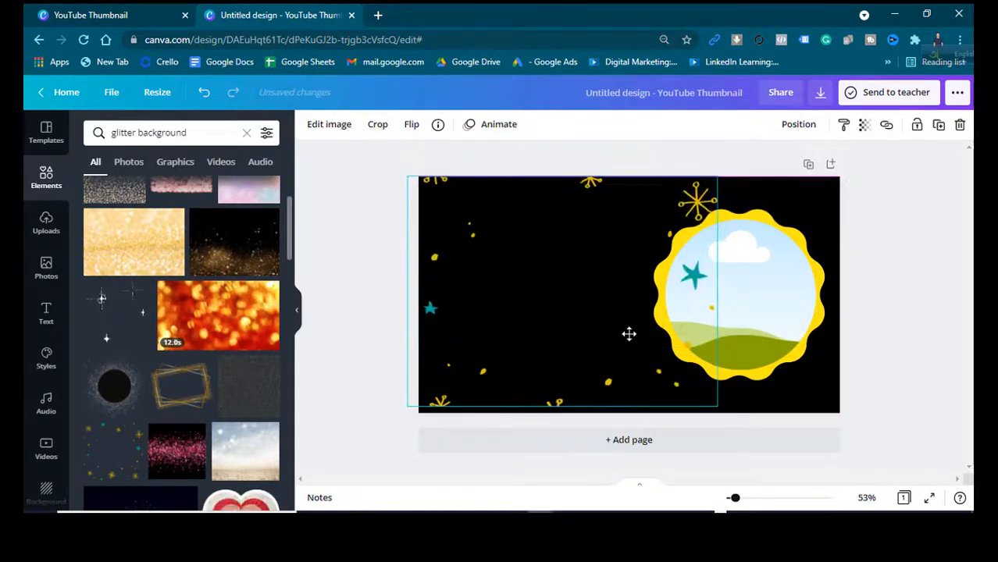
{"action": "left_click_drag", "start_coordinate": [720, 292], "coordinate": [840, 310]}
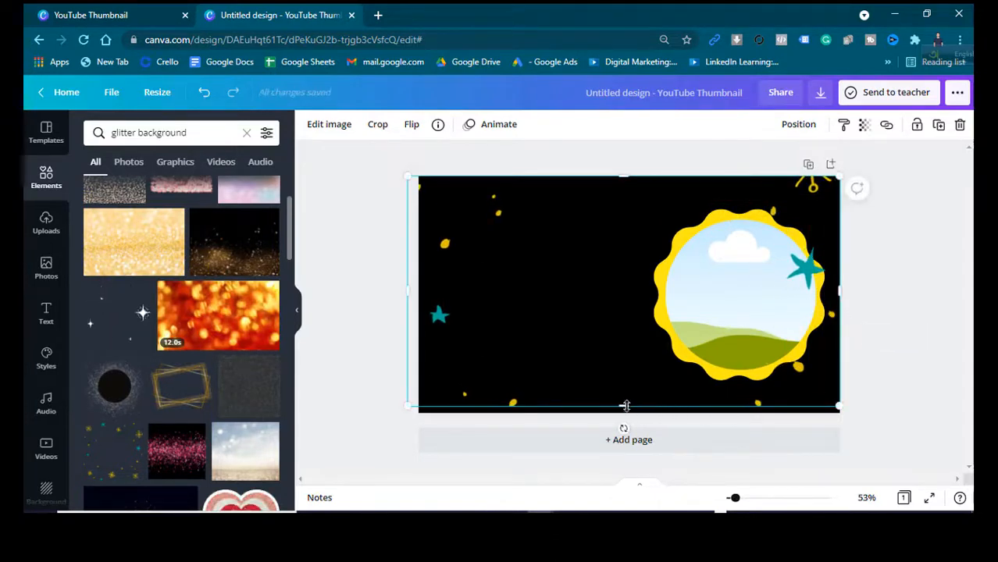
{"action": "left_click_drag", "start_coordinate": [626, 406], "coordinate": [626, 413]}
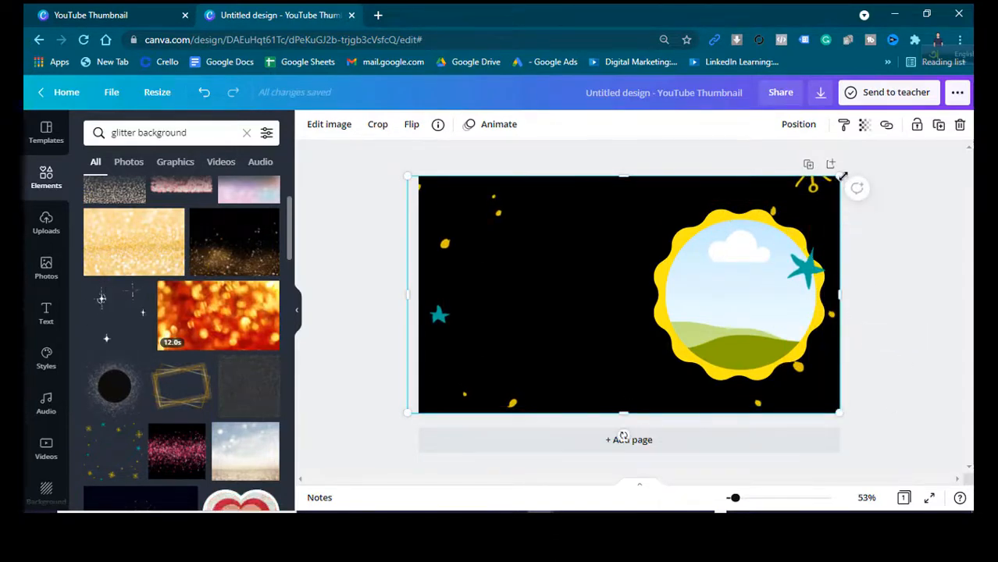
Align the star graphic's corners and edges with the page borders so that it fills the background behind the frame
{"action": "left_click_drag", "start_coordinate": [843, 177], "coordinate": [839, 178]}
{"action": "left_click_drag", "start_coordinate": [727, 227], "coordinate": [704, 226]}
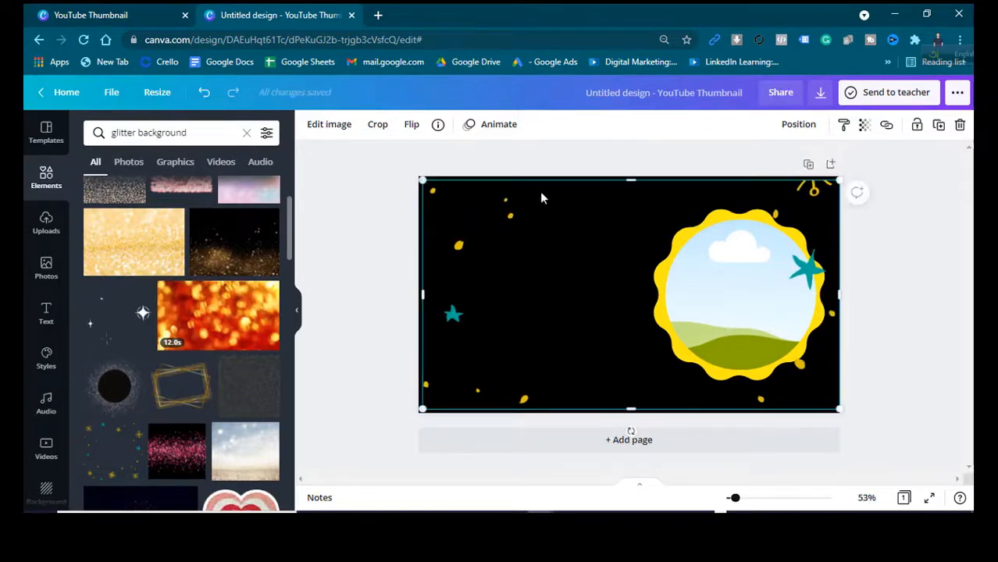
{"action": "left_click_drag", "start_coordinate": [419, 176], "coordinate": [415, 174]}
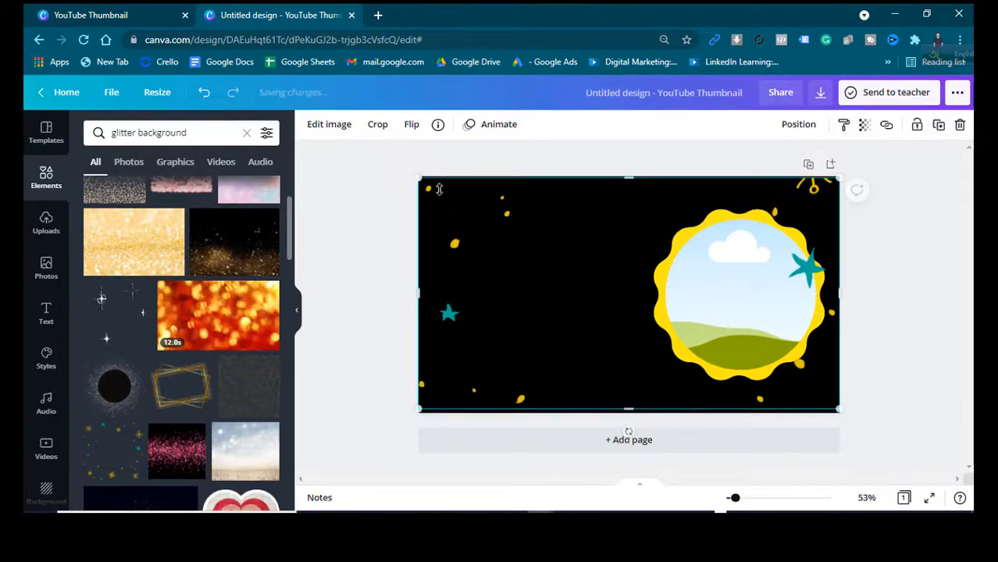
{"action": "left_click_drag", "start_coordinate": [624, 407], "coordinate": [622, 412]}
{"action": "left_click", "coordinate": [940, 280]}
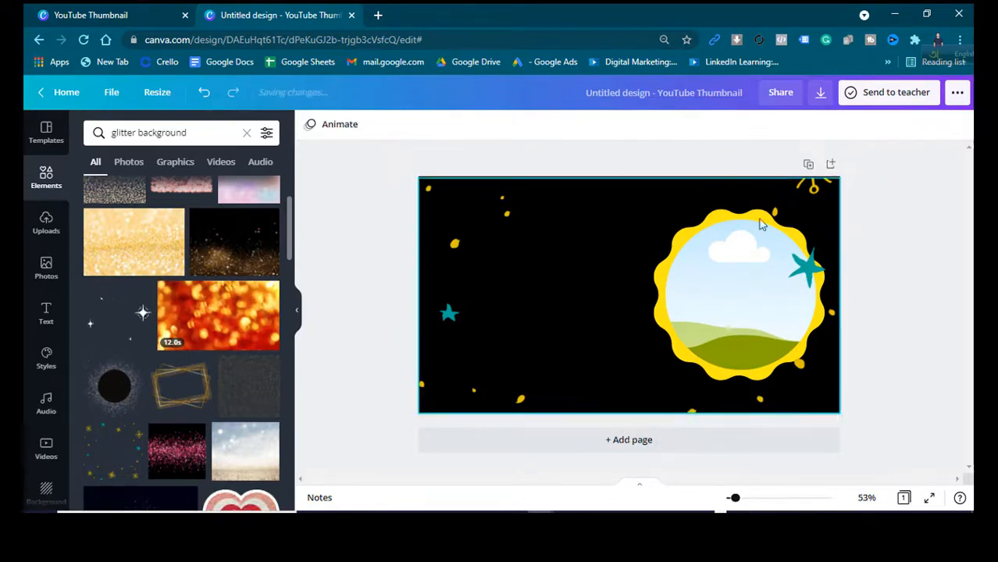
{"action": "left_click", "coordinate": [748, 219]}
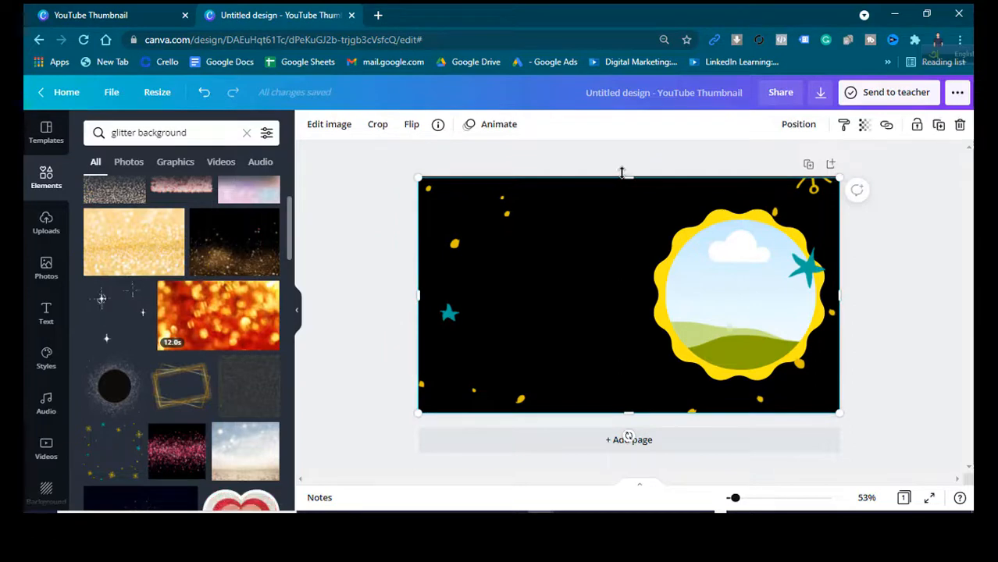
{"action": "left_click_drag", "start_coordinate": [622, 169], "coordinate": [622, 168]}
{"action": "left_click", "coordinate": [564, 278]}
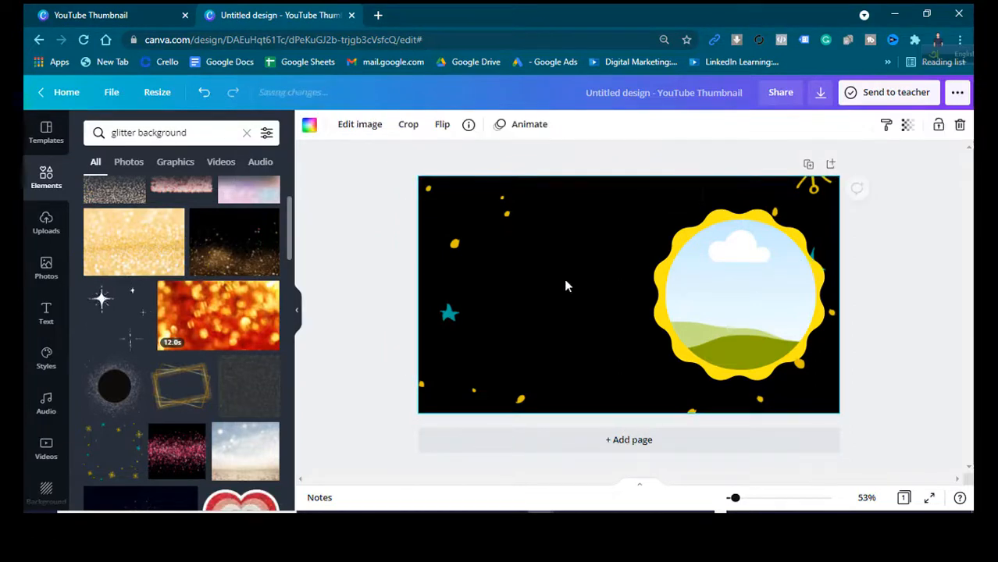
Replace the "glitter background" search in the elements library with a search for "Burger"
{"action": "left_click", "coordinate": [245, 133]}
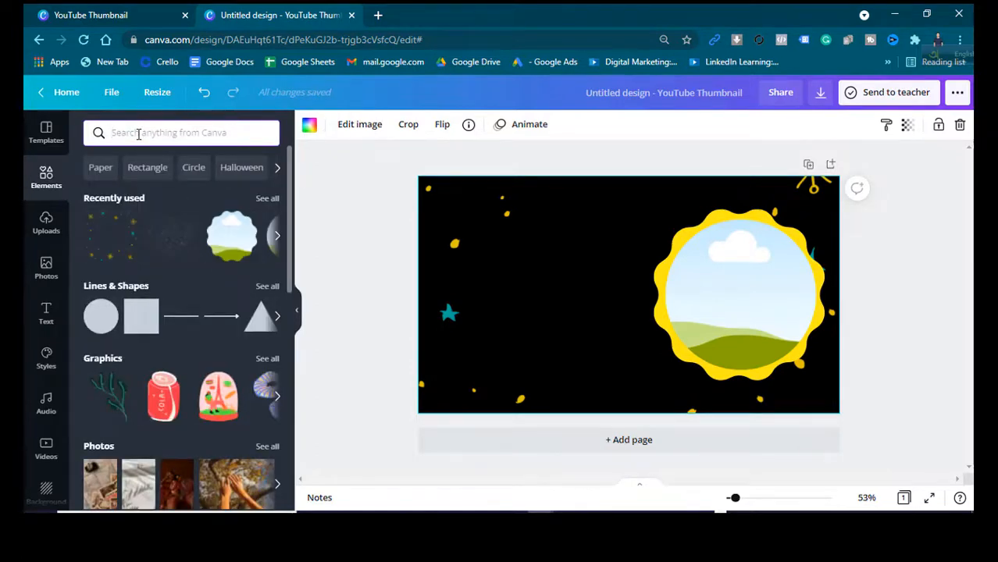
{"action": "left_click", "coordinate": [138, 133]}
{"action": "type", "text": "Bur"}
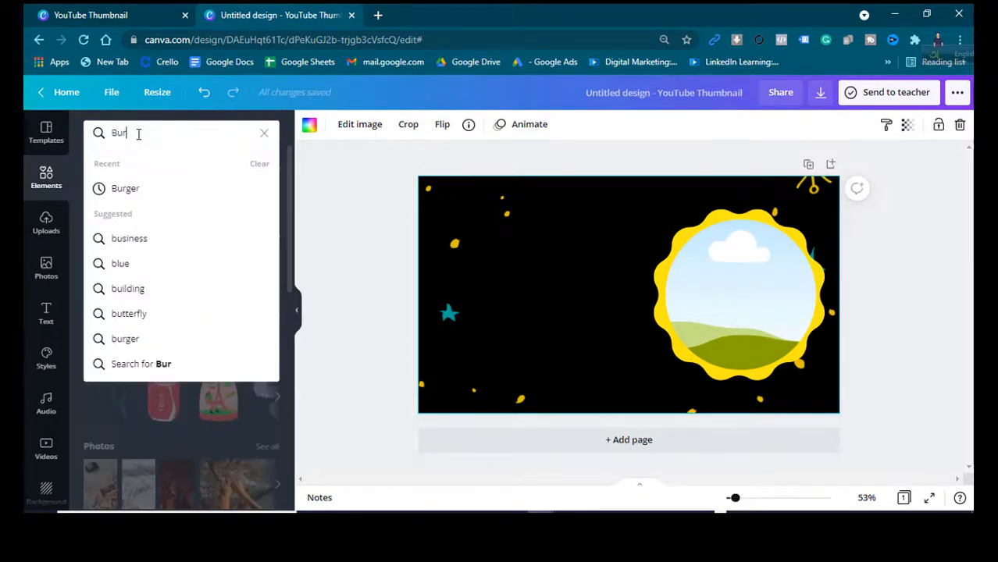
{"action": "type", "text": "ger"}
{"action": "key", "text": "Return"}
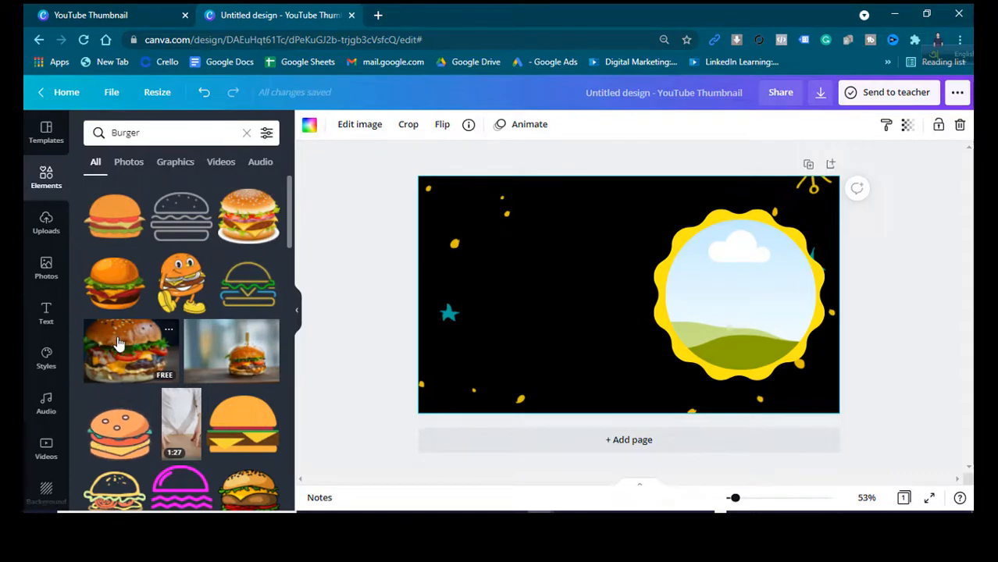
Fill the circle frame with the free close-up photo of a cheeseburger
{"action": "left_click_drag", "start_coordinate": [131, 351], "coordinate": [649, 247]}
{"action": "left_click_drag", "start_coordinate": [709, 289], "coordinate": [712, 276]}
{"action": "left_click", "coordinate": [594, 292]}
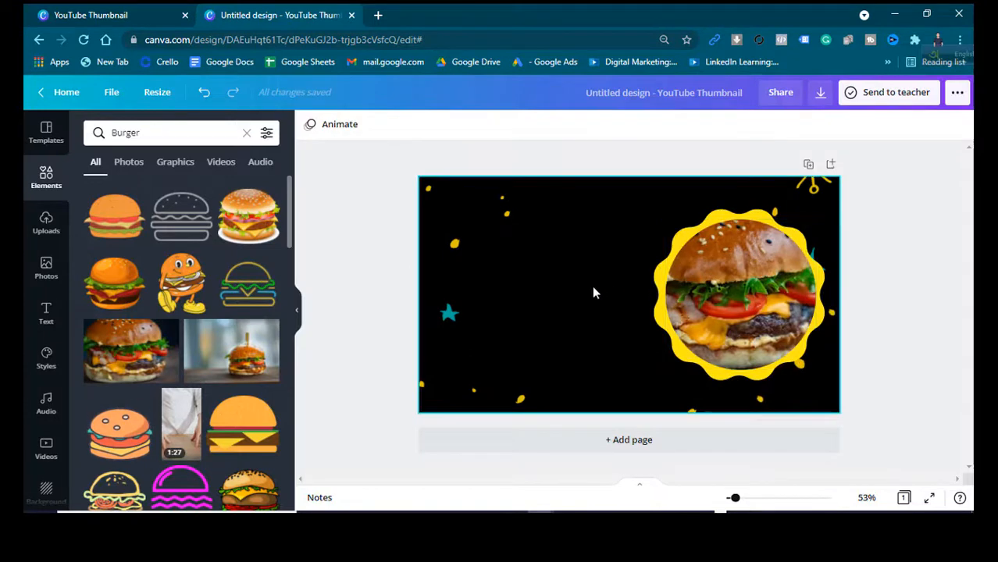
{"action": "left_click", "coordinate": [675, 297]}
{"action": "left_click_drag", "start_coordinate": [817, 219], "coordinate": [824, 210]}
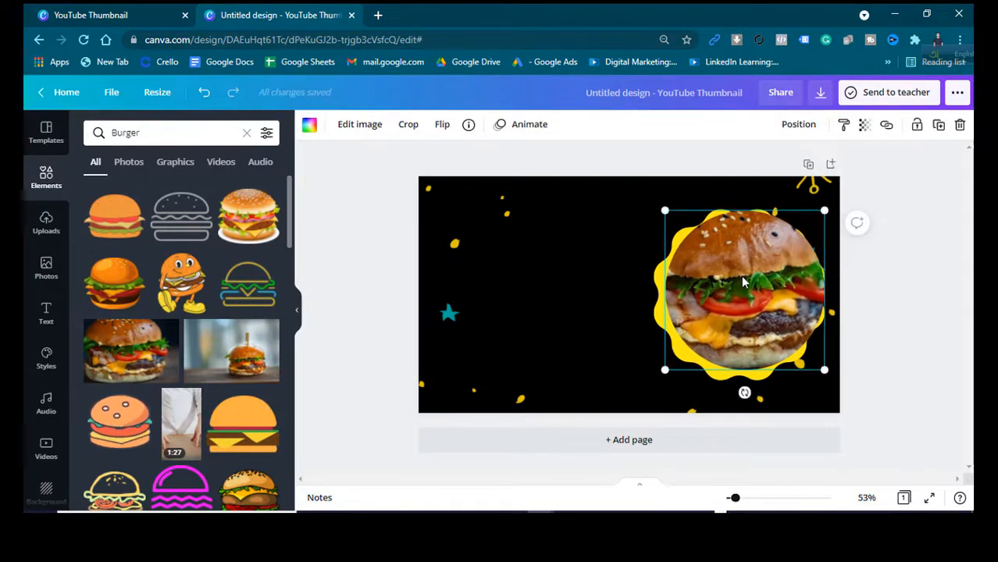
{"action": "key", "text": "ctrl+z"}
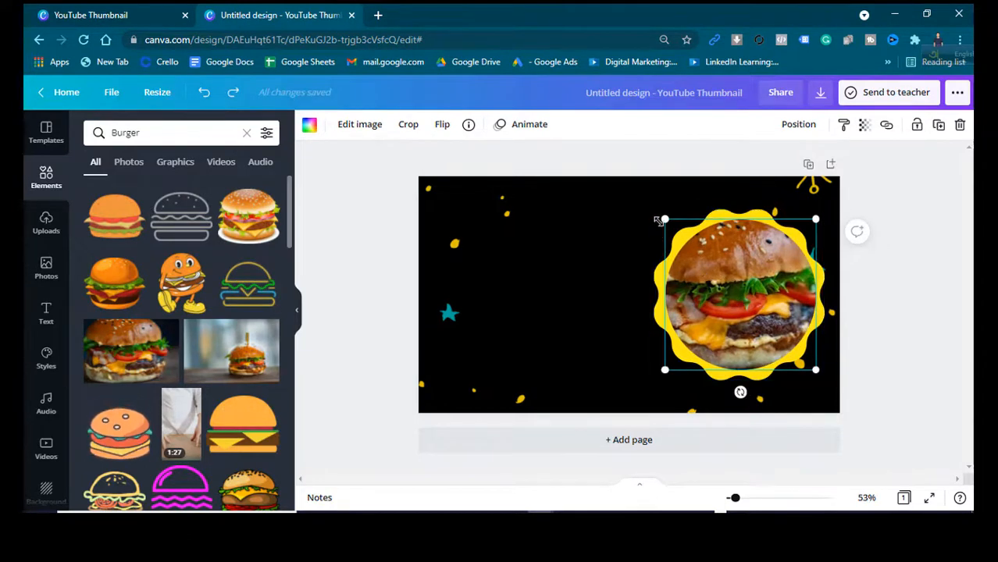
Remove the close-up burger photo from the circle frame, and resize and centre the empty frame within the yellow scalloped shape
{"action": "left_click_drag", "start_coordinate": [665, 219], "coordinate": [691, 249]}
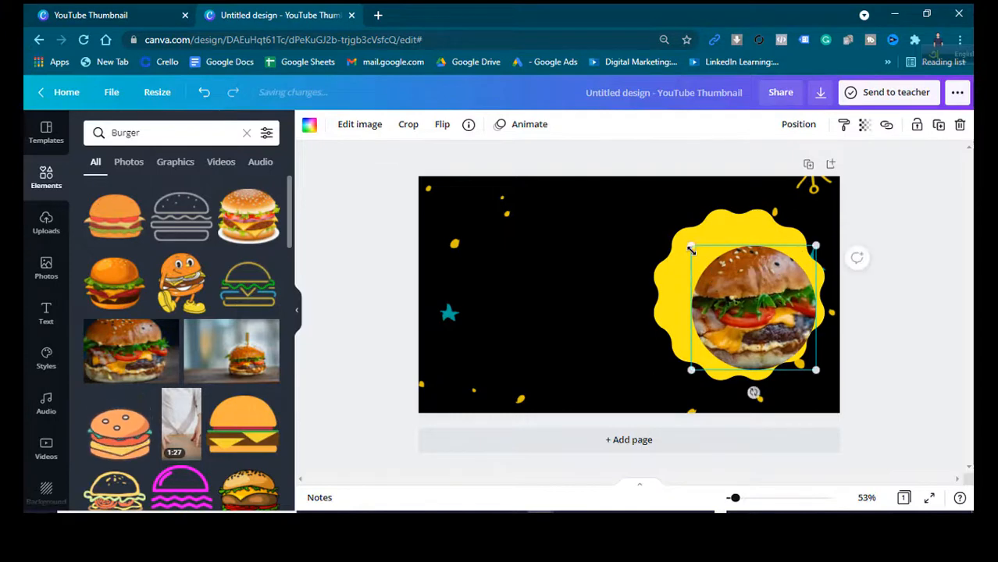
{"action": "left_click_drag", "start_coordinate": [728, 300], "coordinate": [720, 294]}
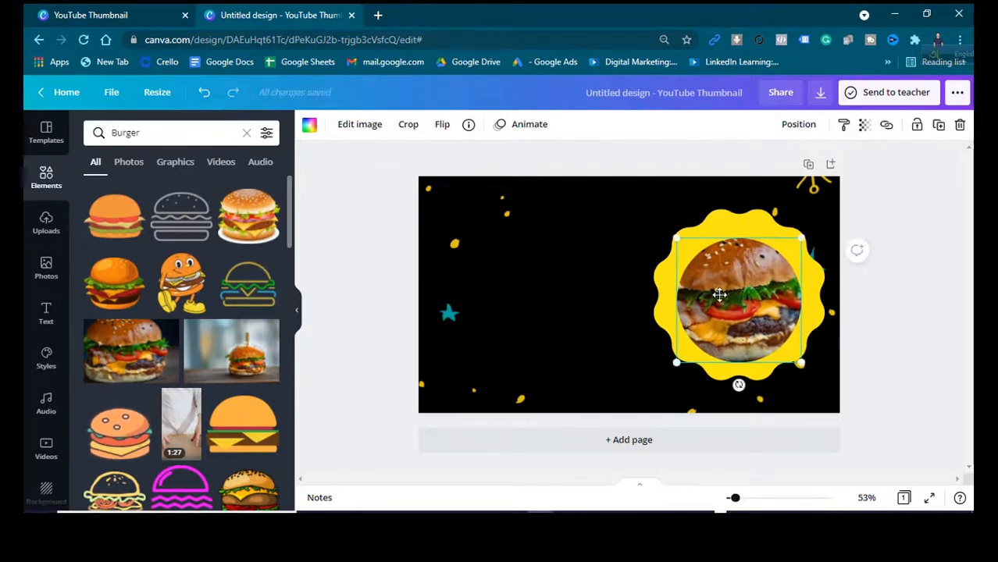
{"action": "key", "text": "Delete"}
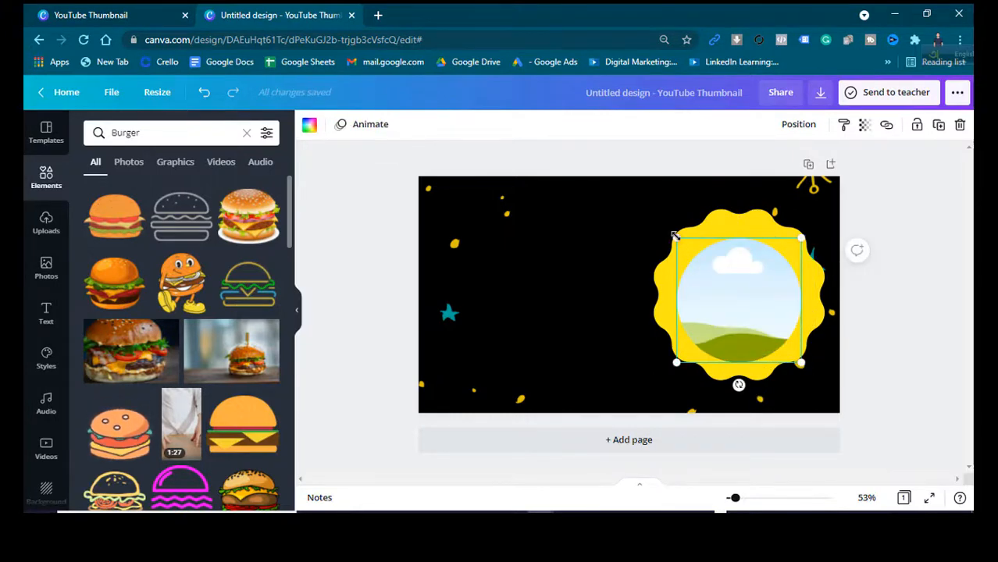
{"action": "left_click_drag", "start_coordinate": [675, 236], "coordinate": [653, 220]}
{"action": "left_click_drag", "start_coordinate": [708, 270], "coordinate": [731, 280]}
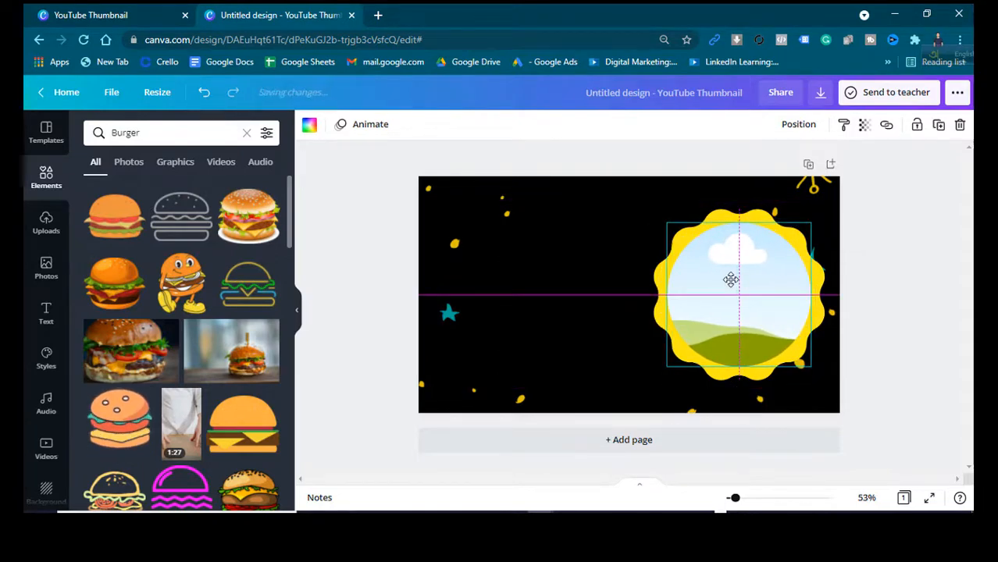
{"action": "left_click", "coordinate": [584, 287]}
Find the photo of a single burger on a dark background among the results and place it in the circle frame
{"action": "scroll", "coordinate": [187, 364], "scroll_direction": "down", "scroll_amount": 2}
{"action": "scroll", "coordinate": [187, 364], "scroll_direction": "down", "scroll_amount": 3}
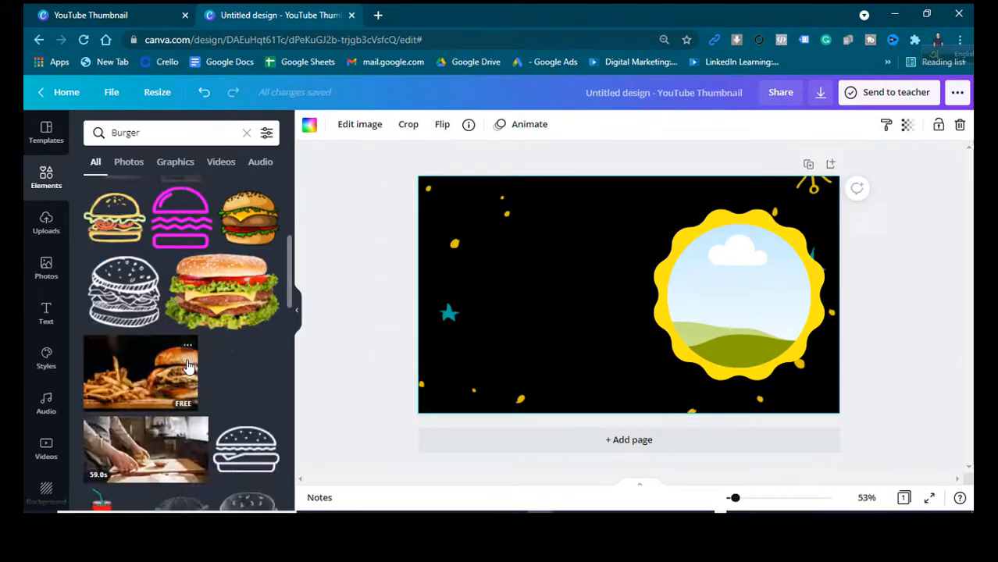
{"action": "scroll", "coordinate": [204, 336], "scroll_direction": "down", "scroll_amount": 6}
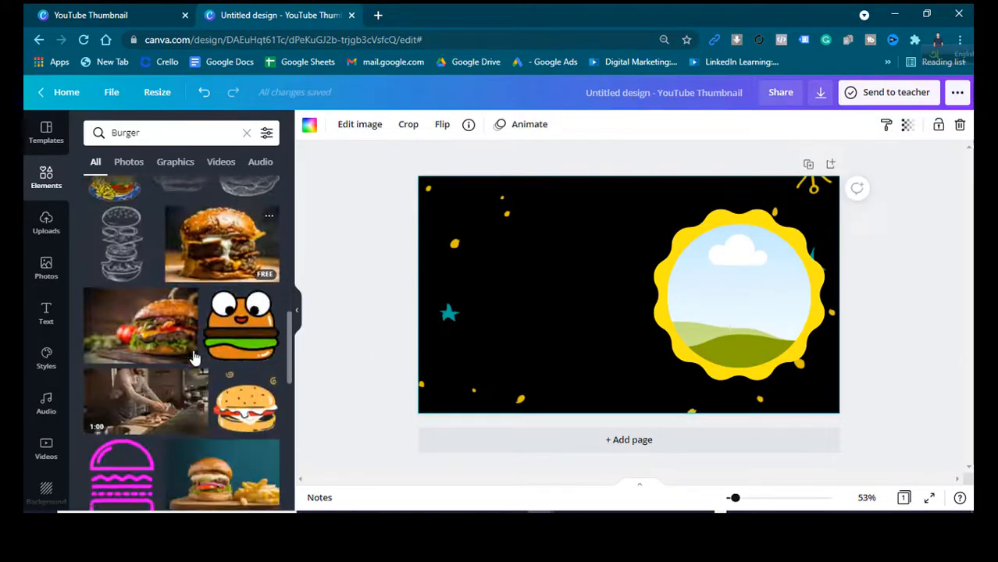
{"action": "scroll", "coordinate": [199, 357], "scroll_direction": "down", "scroll_amount": 2}
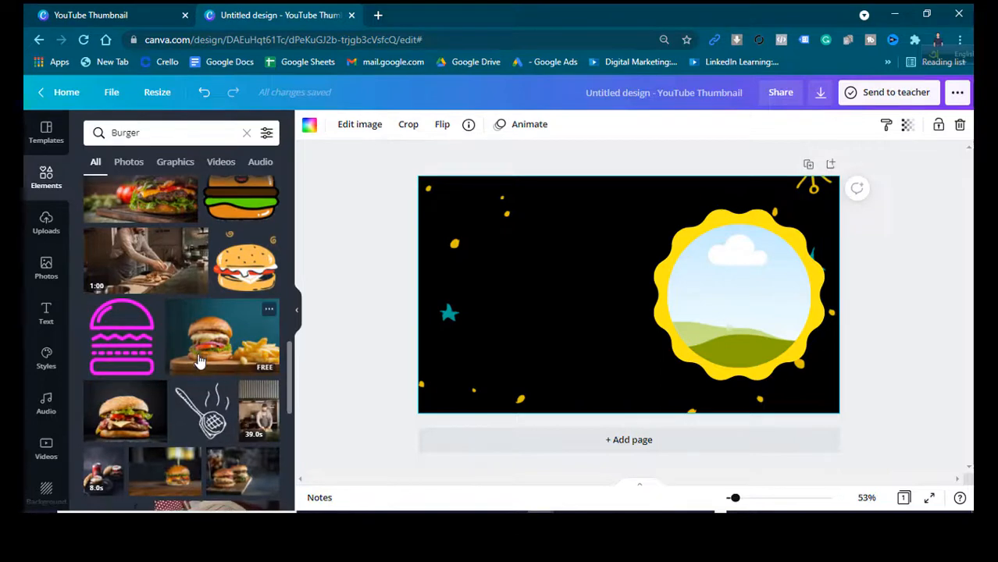
{"action": "scroll", "coordinate": [195, 355], "scroll_direction": "down", "scroll_amount": 1}
{"action": "left_click_drag", "start_coordinate": [110, 343], "coordinate": [639, 208]}
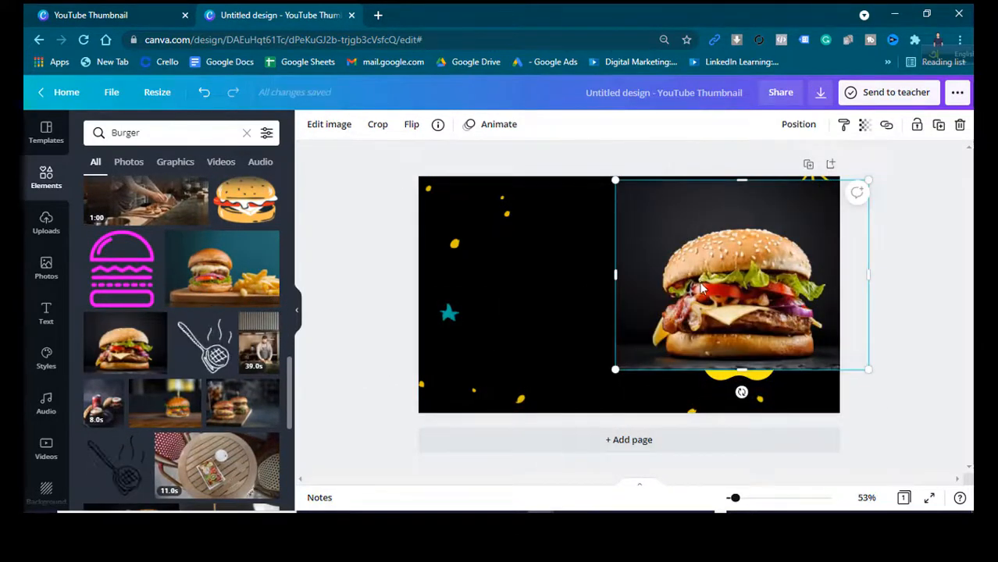
{"action": "left_click_drag", "start_coordinate": [695, 280], "coordinate": [720, 298]}
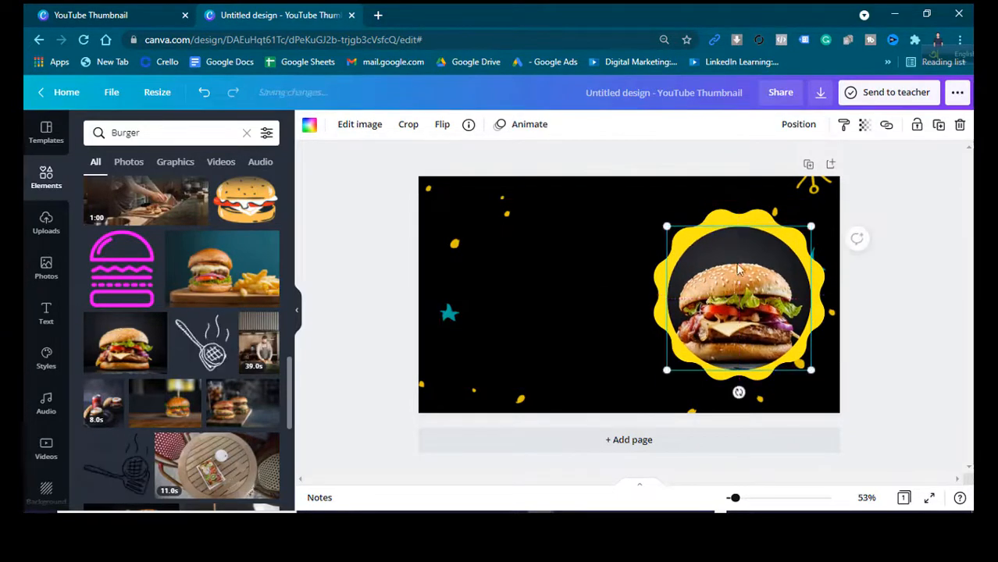
Enlarge the circle frame slightly, adjust the photo's crop and recentre the frame on the yellow scalloped shape
{"action": "left_click_drag", "start_coordinate": [812, 224], "coordinate": [813, 216]}
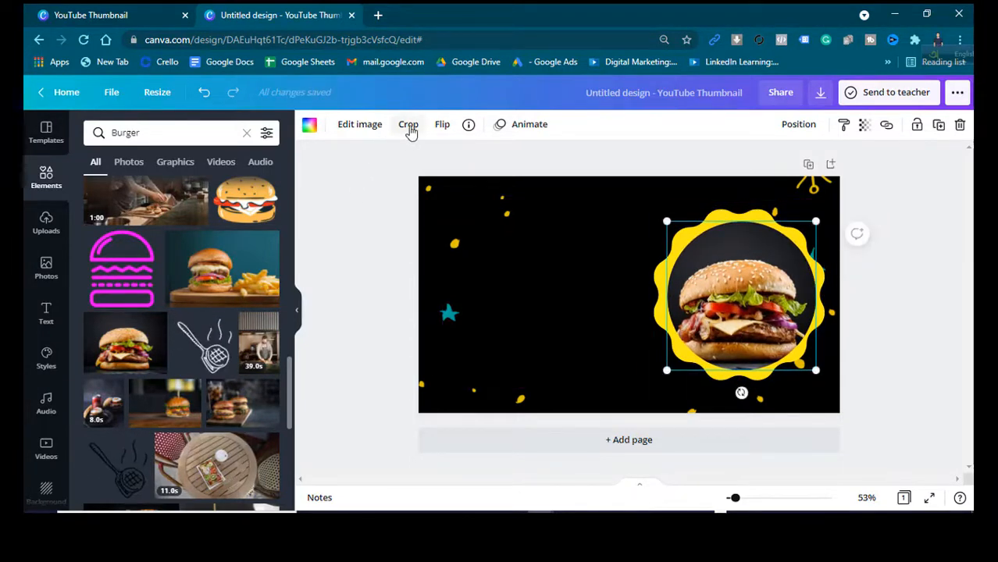
{"action": "left_click", "coordinate": [409, 128]}
{"action": "left_click_drag", "start_coordinate": [713, 306], "coordinate": [727, 288]}
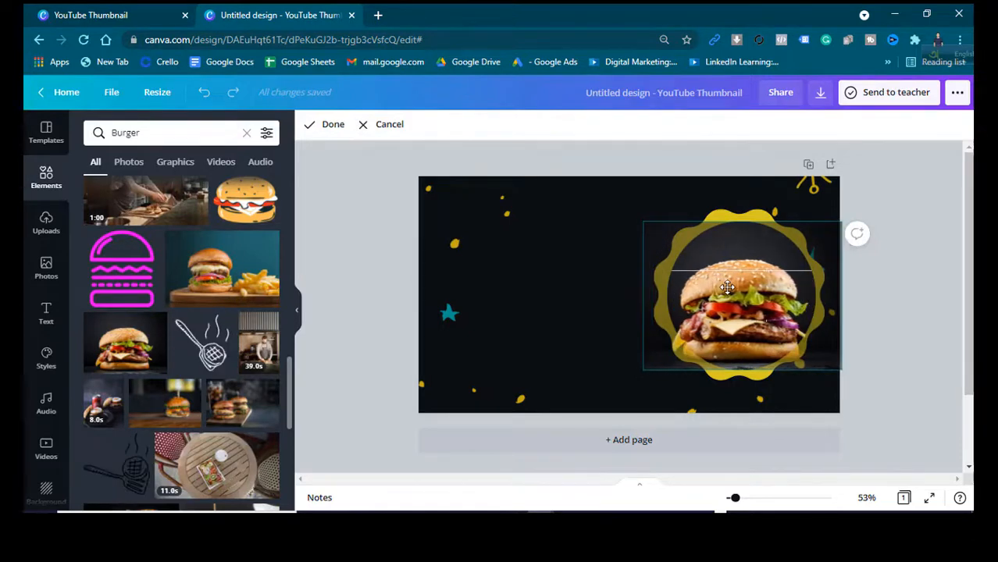
{"action": "left_click", "coordinate": [328, 125]}
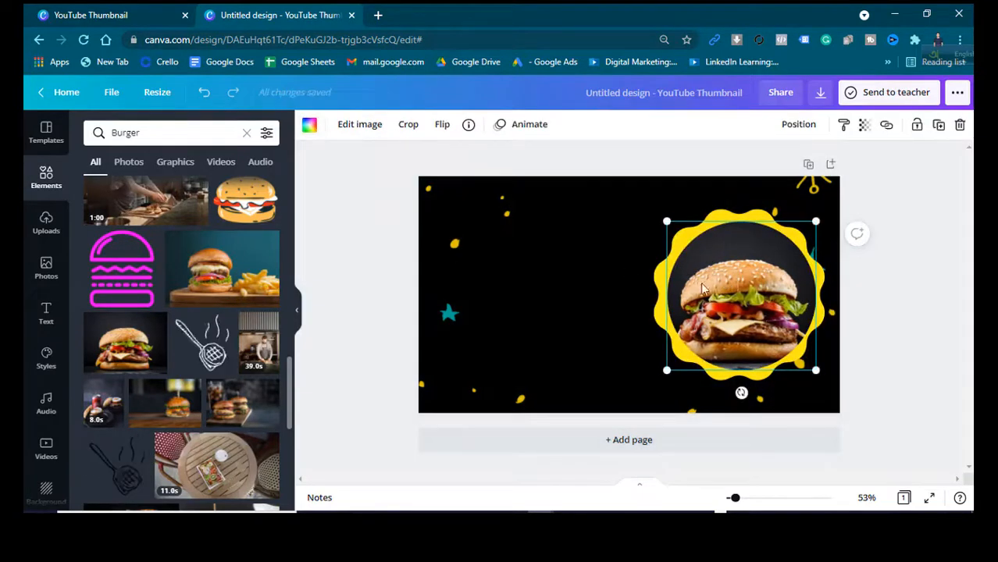
{"action": "left_click_drag", "start_coordinate": [718, 240], "coordinate": [738, 282]}
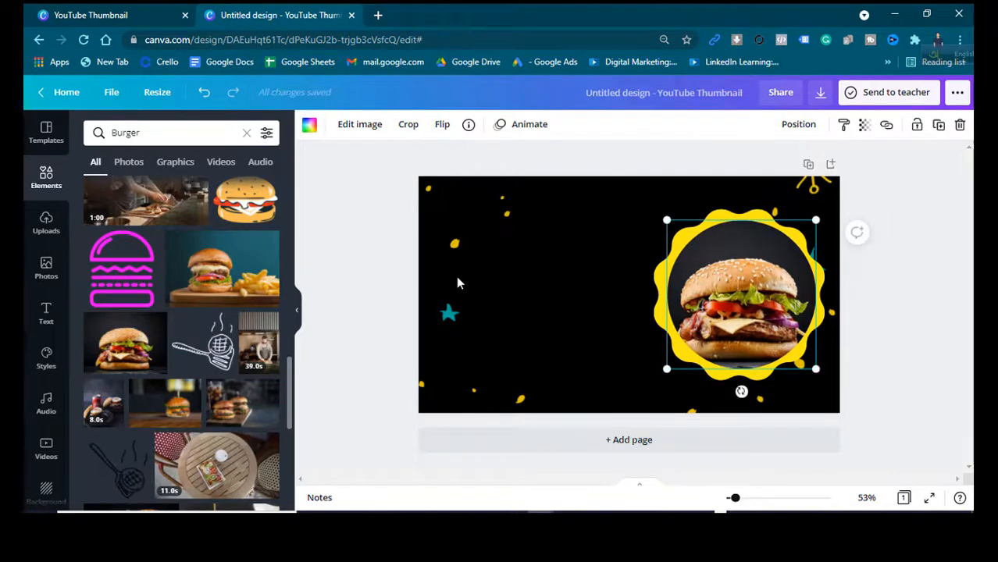
Replace the photo in the circle frame with the dark photo of a burger beside fries
{"action": "scroll", "coordinate": [160, 351], "scroll_direction": "down", "scroll_amount": 3}
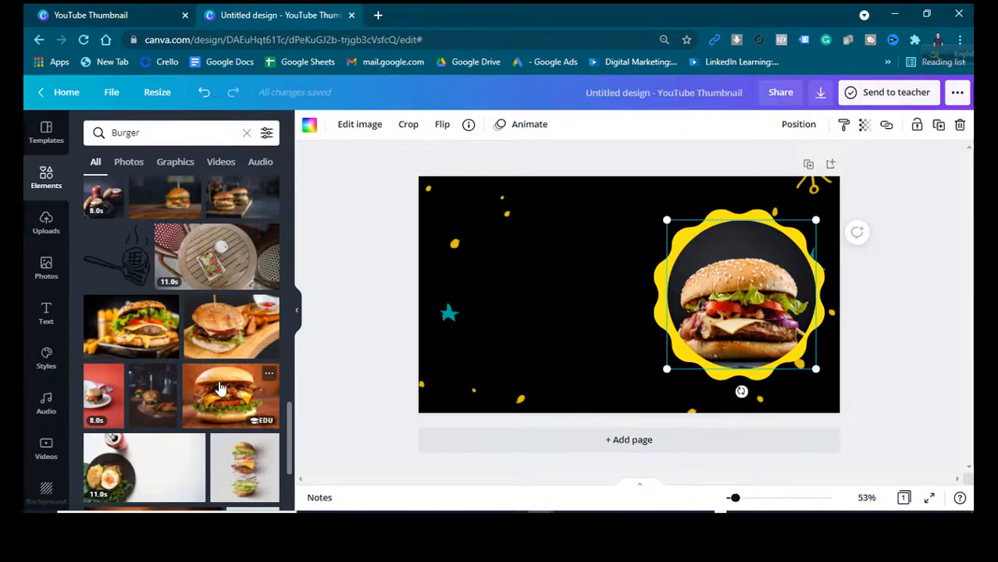
{"action": "key", "text": "Delete"}
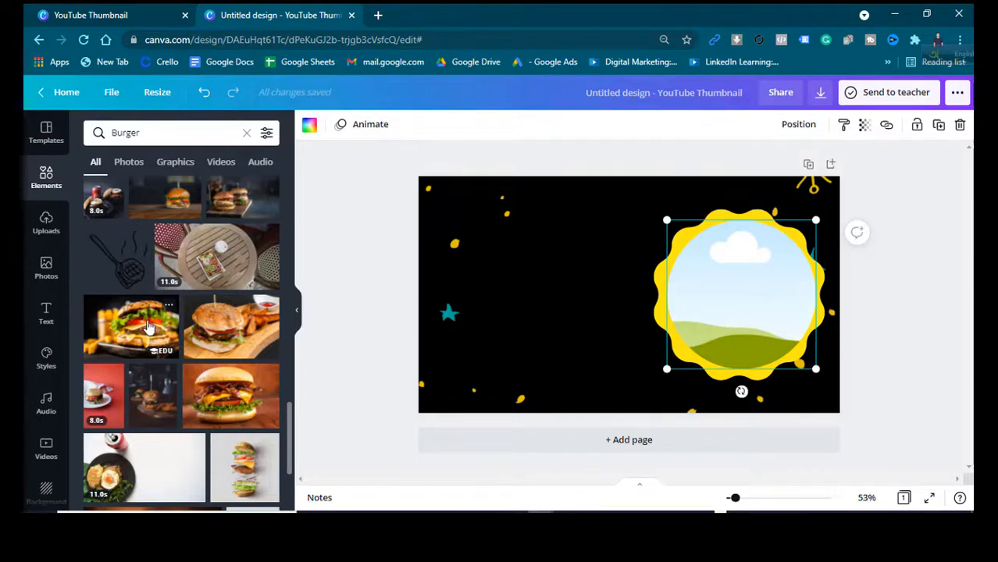
{"action": "left_click", "coordinate": [148, 326]}
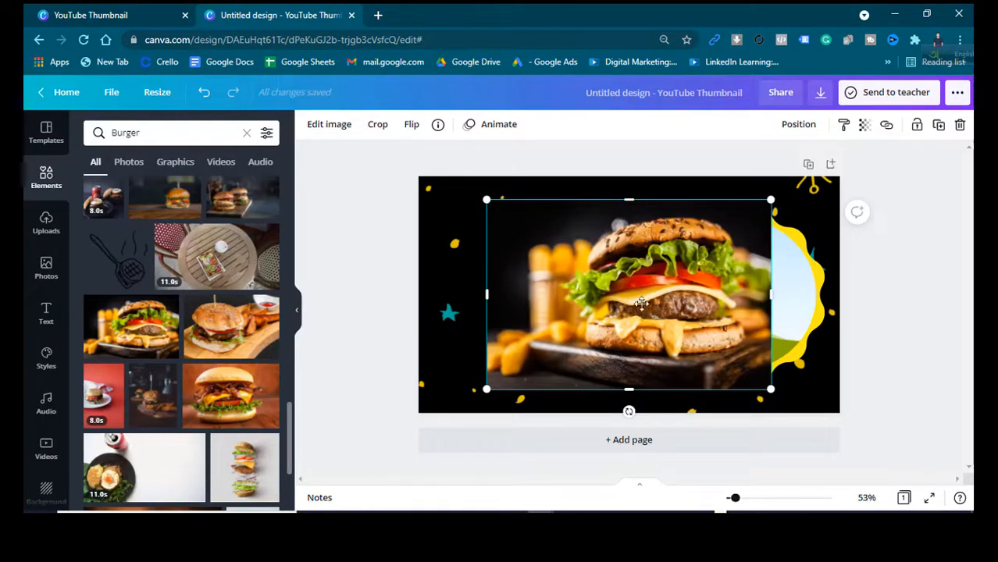
{"action": "left_click_drag", "start_coordinate": [637, 310], "coordinate": [716, 295]}
{"action": "left_click", "coordinate": [758, 286]}
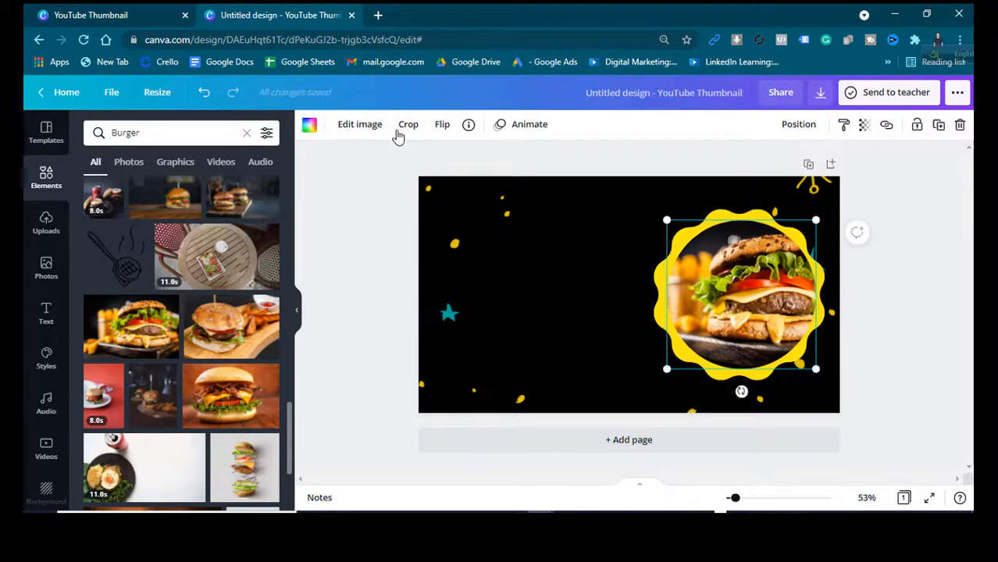
Shift the photo's crop so the burger is centred in the circle frame, and enlarge the frame slightly
{"action": "left_click", "coordinate": [405, 128]}
{"action": "left_click_drag", "start_coordinate": [746, 295], "coordinate": [721, 294]}
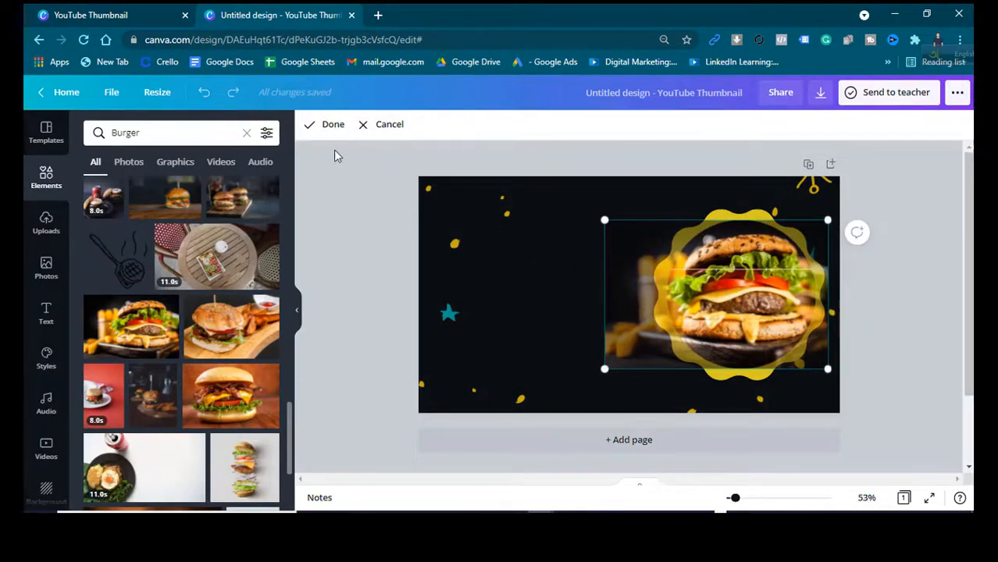
{"action": "left_click", "coordinate": [326, 125]}
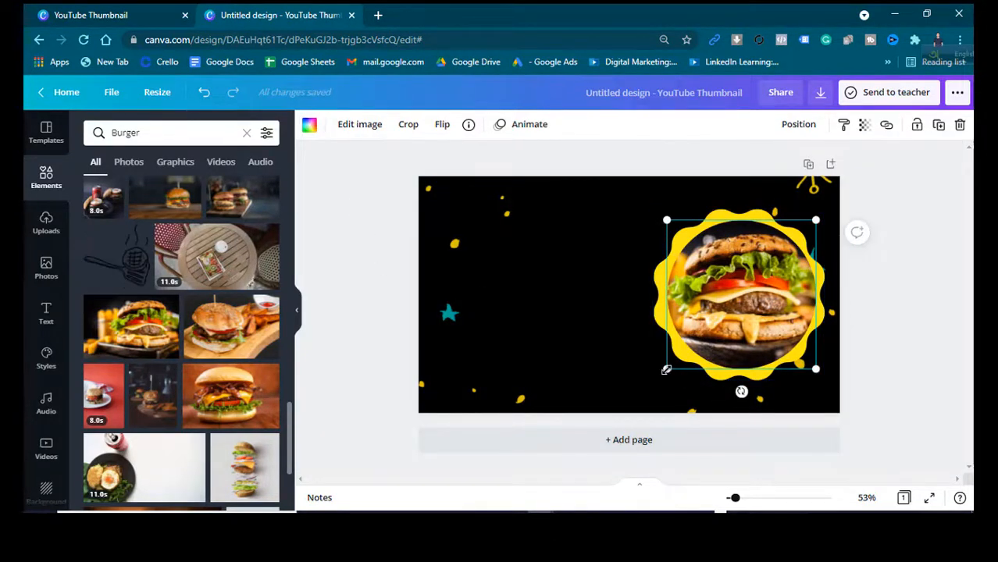
{"action": "left_click_drag", "start_coordinate": [666, 369], "coordinate": [661, 372]}
{"action": "left_click", "coordinate": [504, 296]}
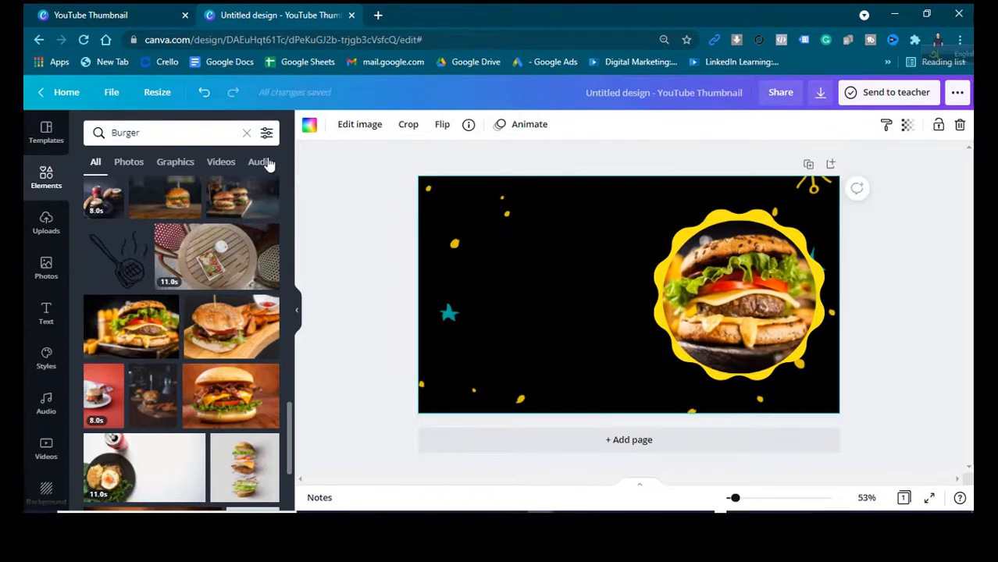
Clear the Burger search, add a heading text box and place it in the empty area beside the burger, above the teal star
{"action": "left_click", "coordinate": [247, 132]}
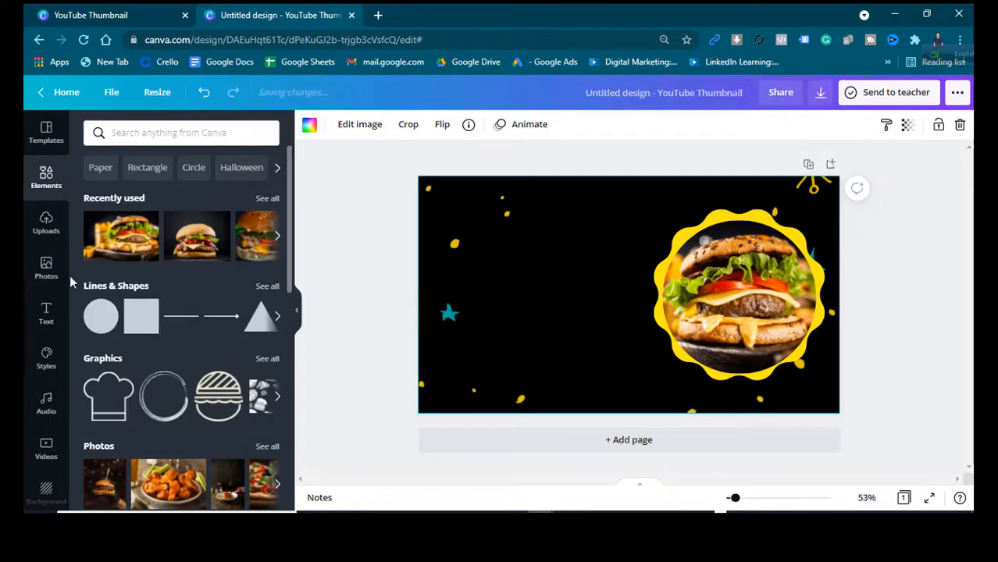
{"action": "left_click", "coordinate": [45, 312]}
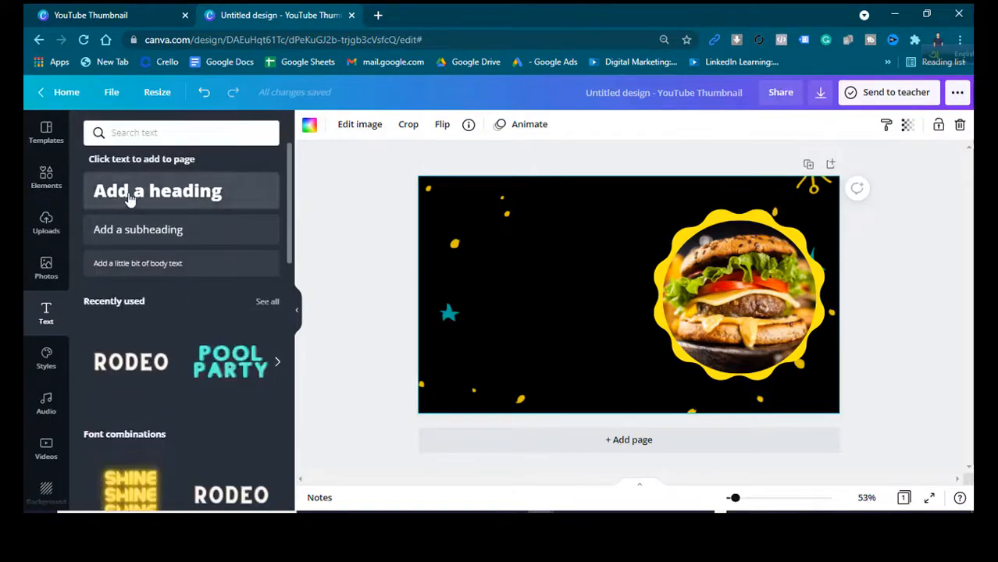
{"action": "left_click", "coordinate": [131, 195]}
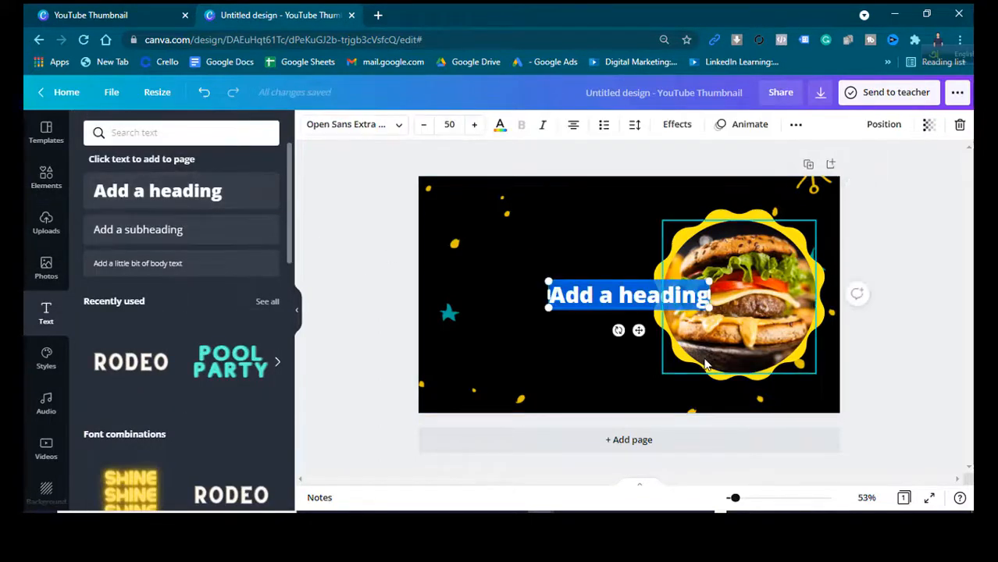
{"action": "left_click_drag", "start_coordinate": [634, 329], "coordinate": [535, 278]}
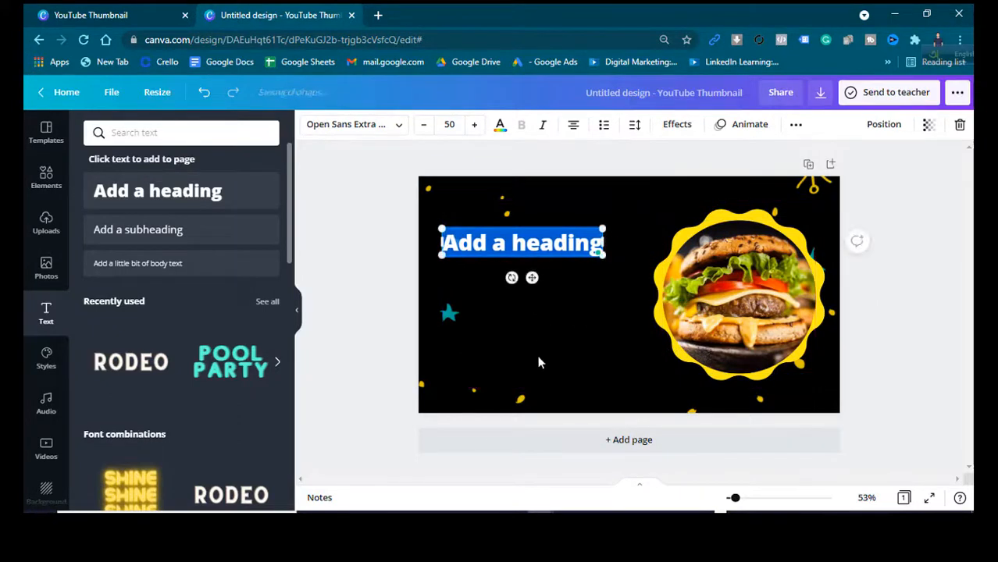
Copy the line "Big cheese Burger" from the WordPad document and paste it over the placeholder heading in the Canva design
{"action": "left_click", "coordinate": [378, 512]}
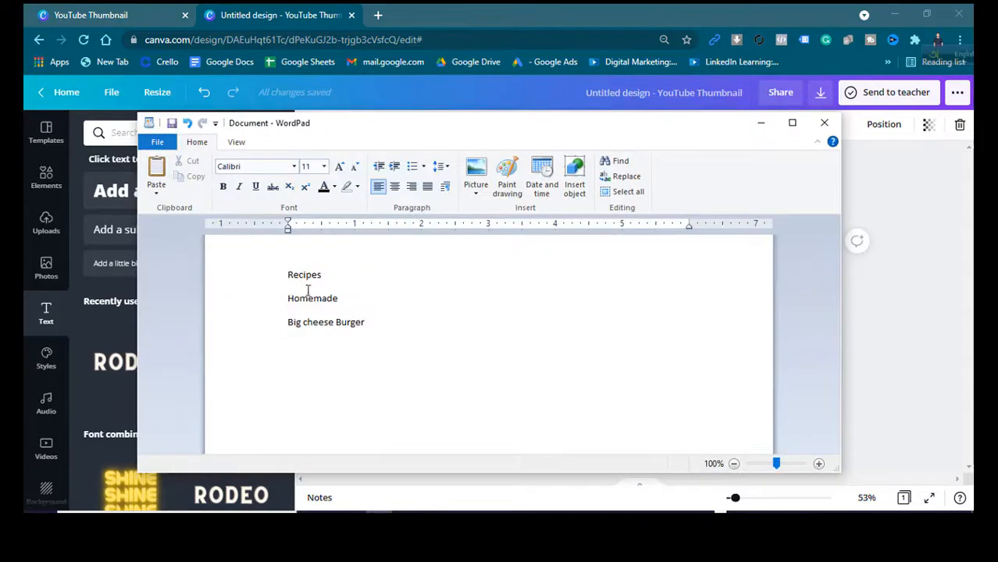
{"action": "triple_click", "coordinate": [310, 321]}
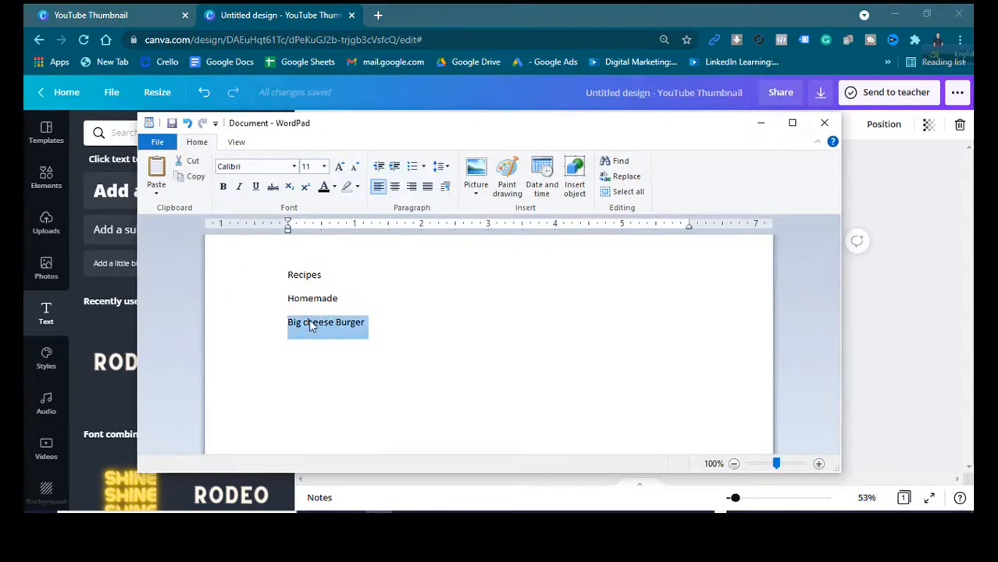
{"action": "right_click", "coordinate": [310, 324]}
{"action": "left_click", "coordinate": [343, 346]}
{"action": "left_click", "coordinate": [765, 123]}
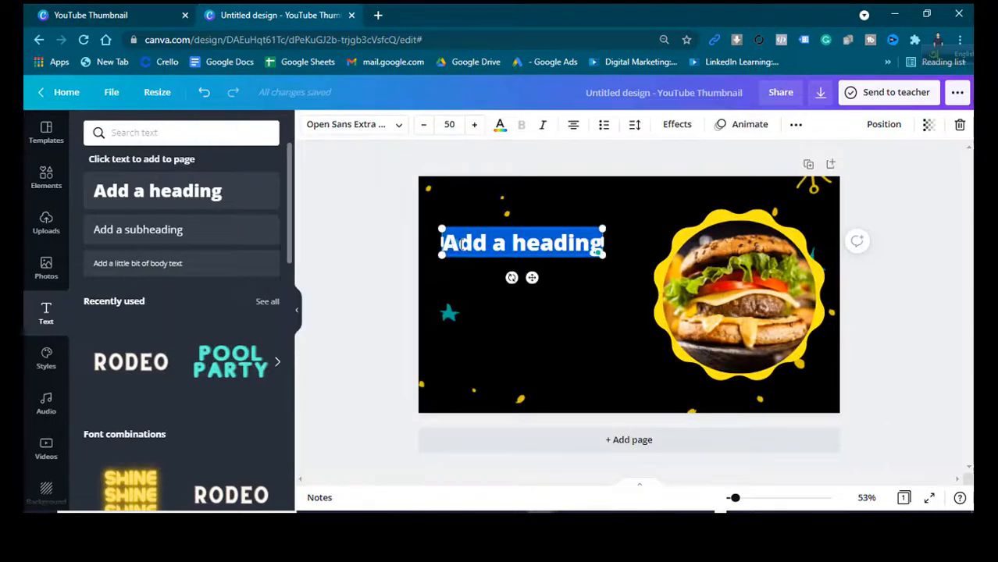
{"action": "right_click", "coordinate": [461, 243]}
{"action": "left_click", "coordinate": [488, 308]}
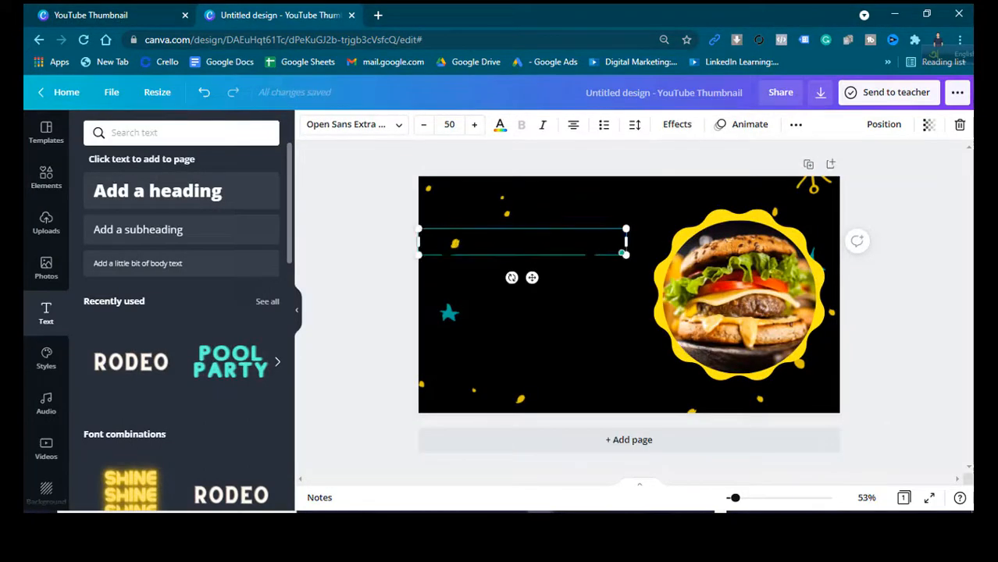
Colour the "Big cheese Burger" heading text white
{"action": "triple_click", "coordinate": [500, 243]}
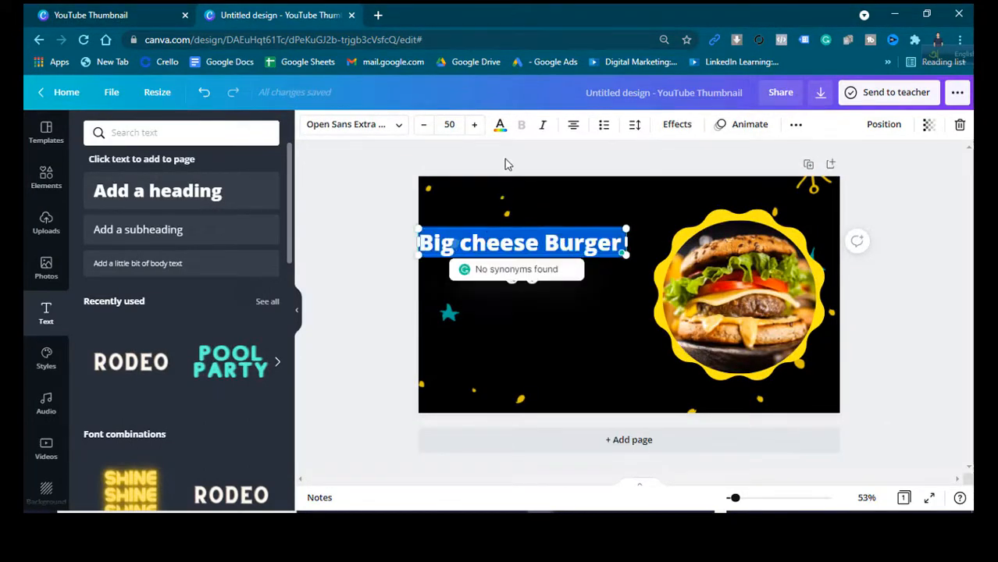
{"action": "left_click", "coordinate": [500, 126]}
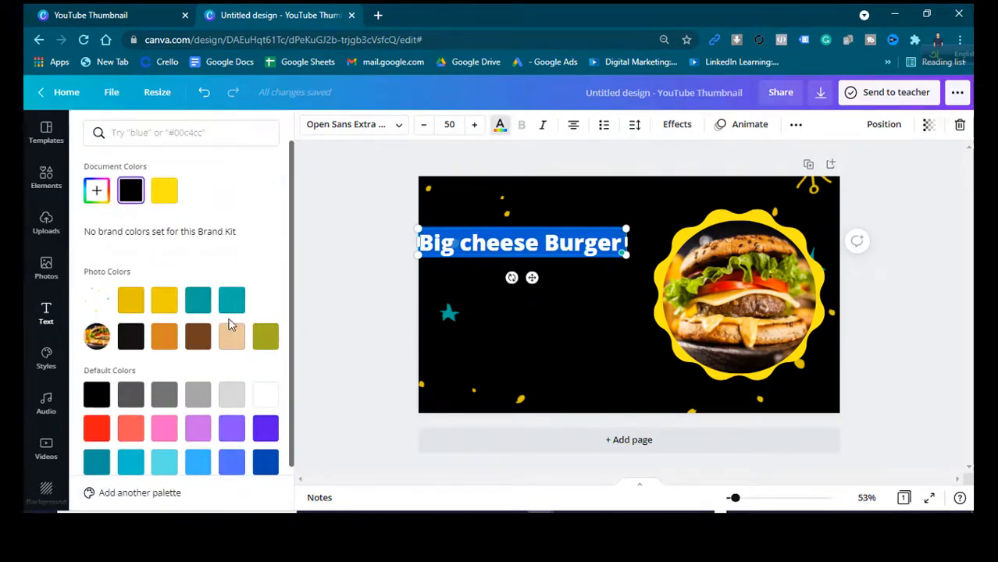
{"action": "left_click", "coordinate": [227, 307]}
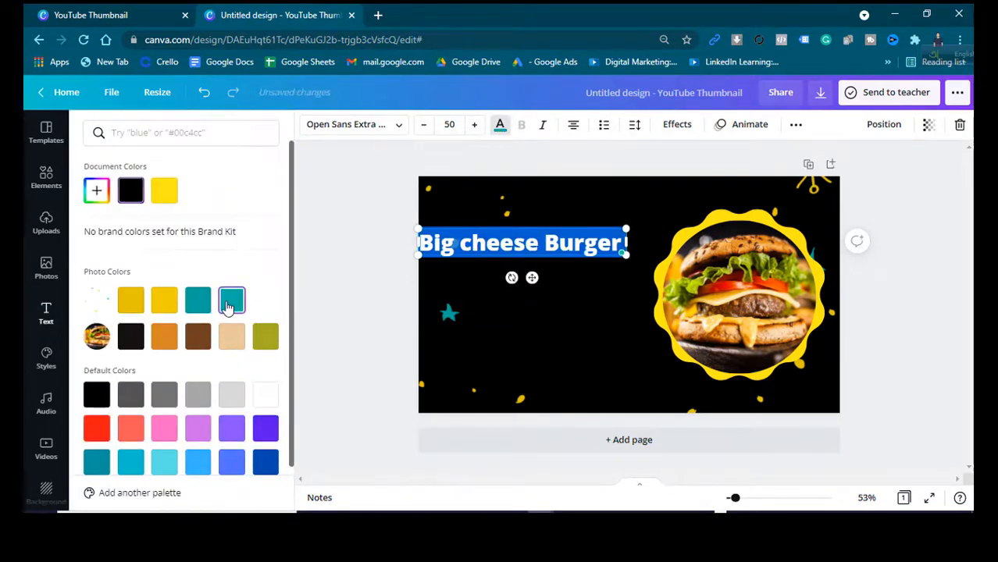
{"action": "left_click", "coordinate": [265, 395]}
{"action": "left_click", "coordinate": [352, 247]}
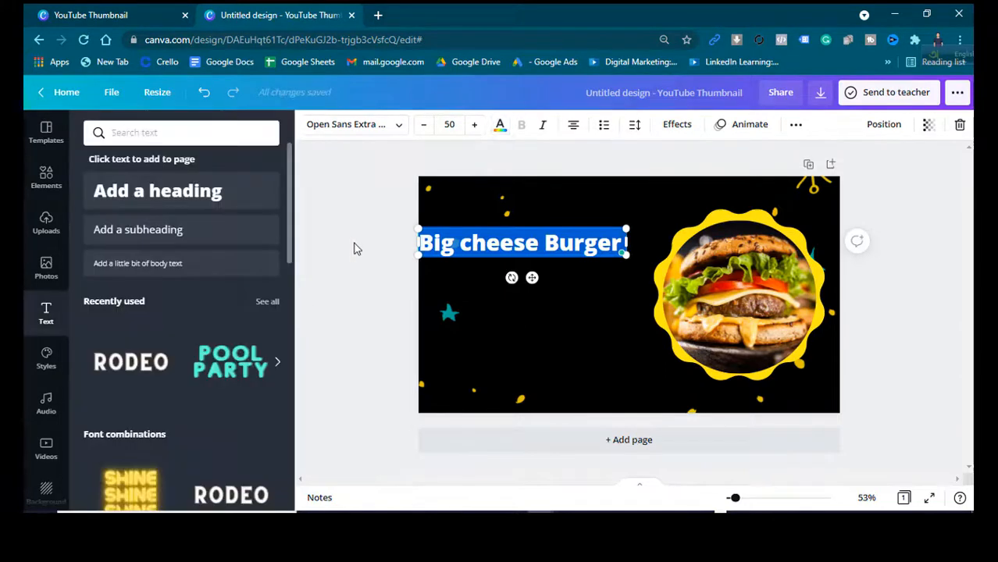
Move the heading slightly down toward the burger and change its font to Lazydog
{"action": "left_click", "coordinate": [507, 248]}
{"action": "left_click_drag", "start_coordinate": [506, 248], "coordinate": [523, 264]}
{"action": "double_click", "coordinate": [524, 260]}
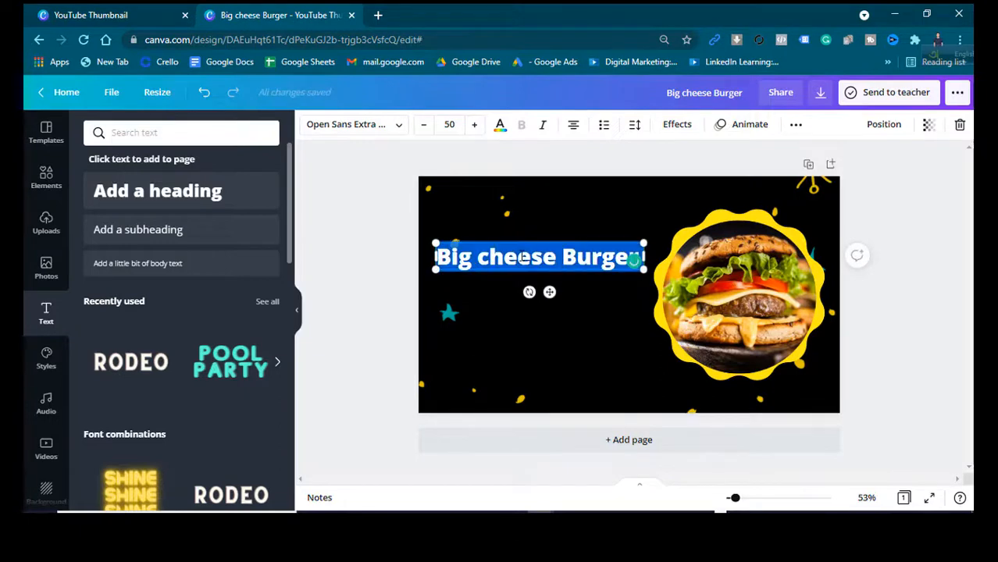
{"action": "left_click", "coordinate": [391, 125]}
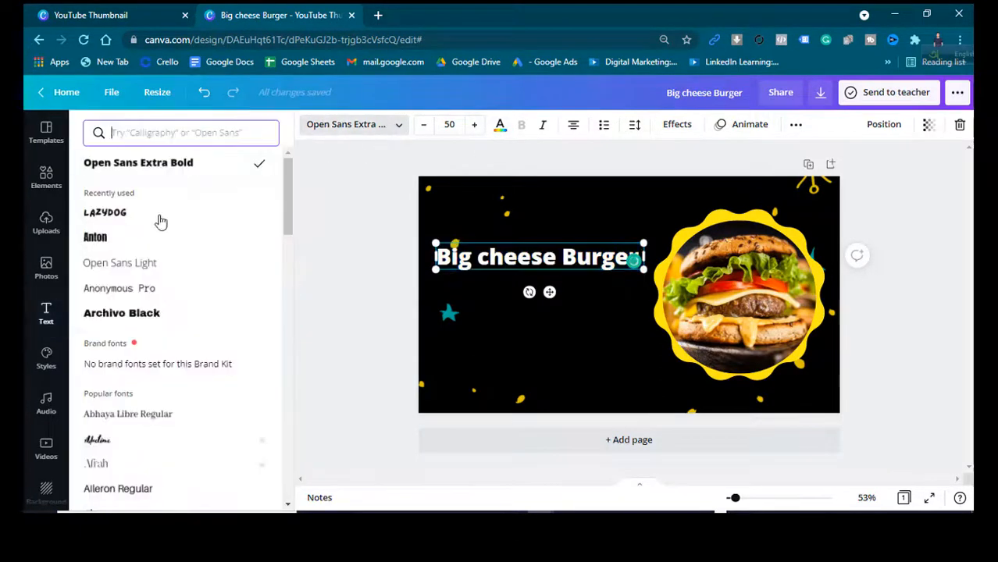
{"action": "left_click", "coordinate": [115, 222]}
{"action": "left_click", "coordinate": [329, 238]}
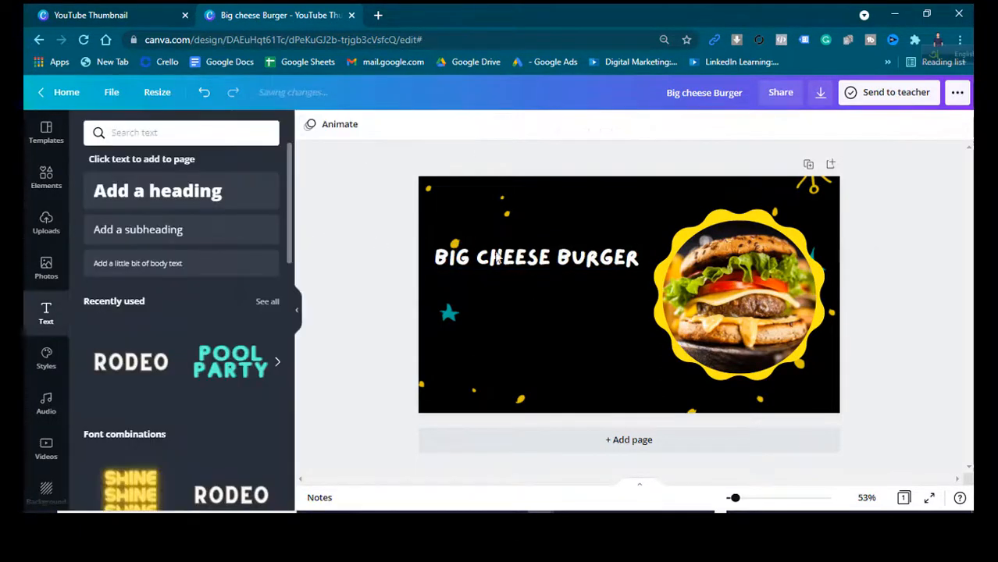
Recolour the heading with the document's yellow to match the scalloped shape
{"action": "left_click", "coordinate": [526, 257]}
{"action": "left_click", "coordinate": [526, 257]}
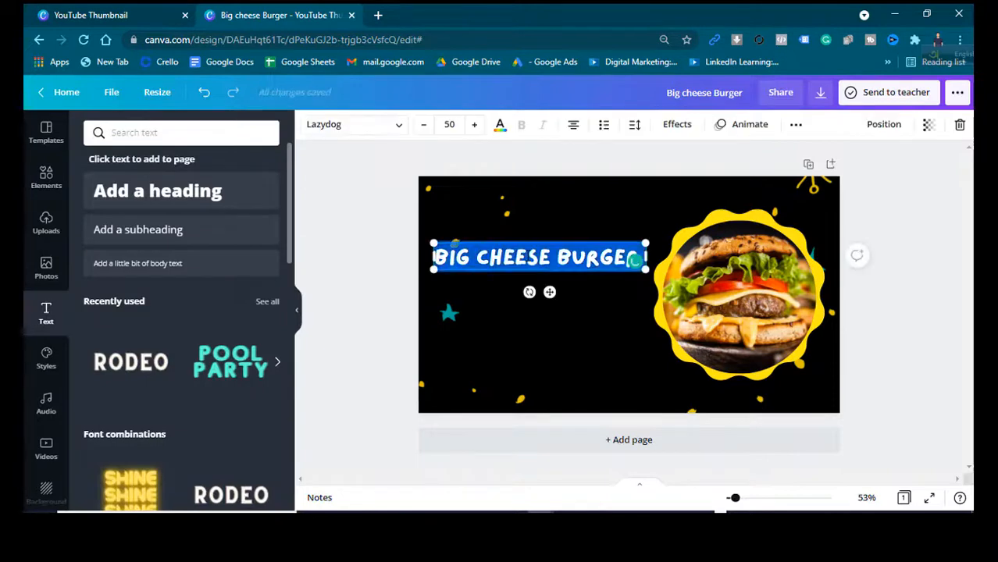
{"action": "left_click", "coordinate": [499, 125]}
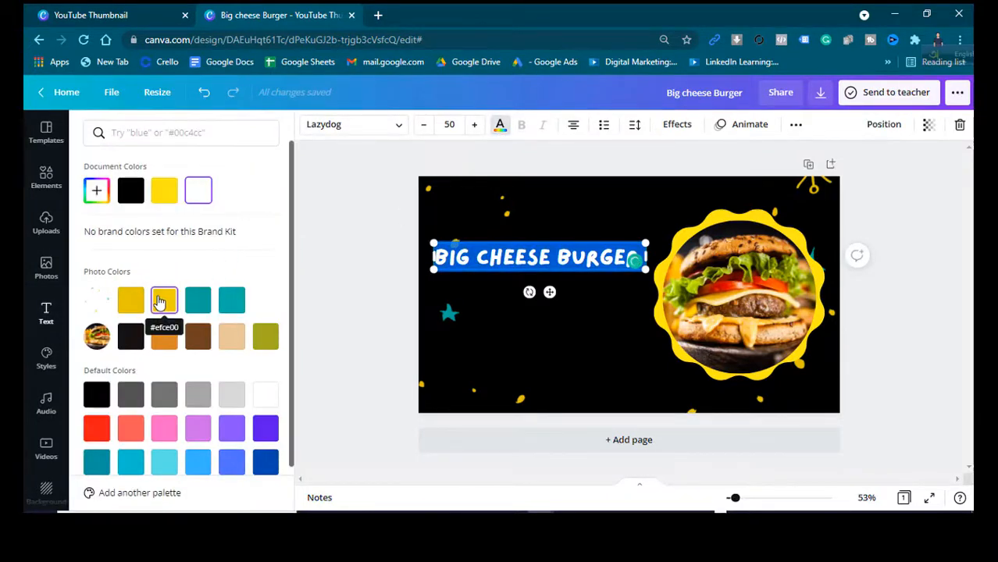
{"action": "left_click", "coordinate": [166, 202]}
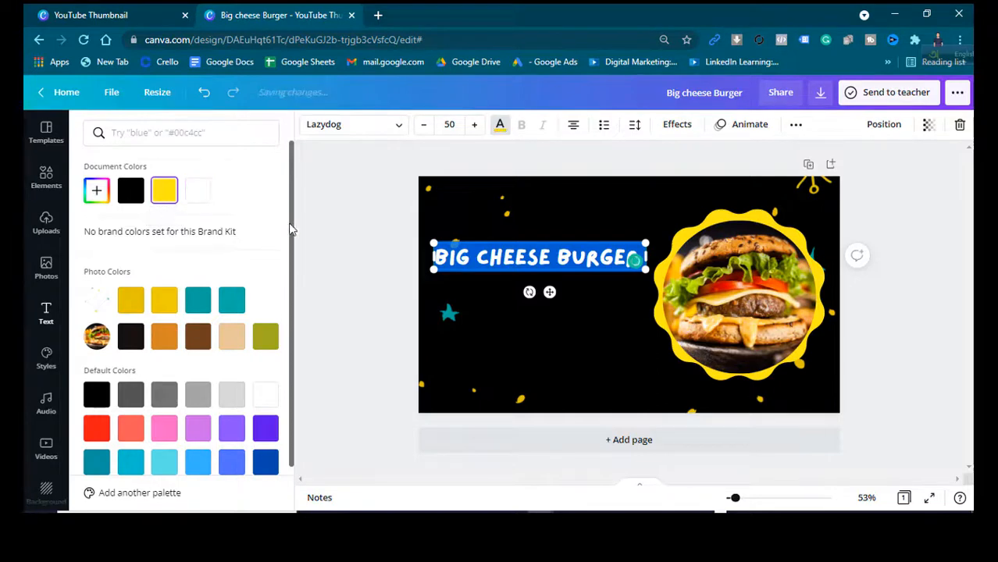
{"action": "left_click", "coordinate": [336, 225]}
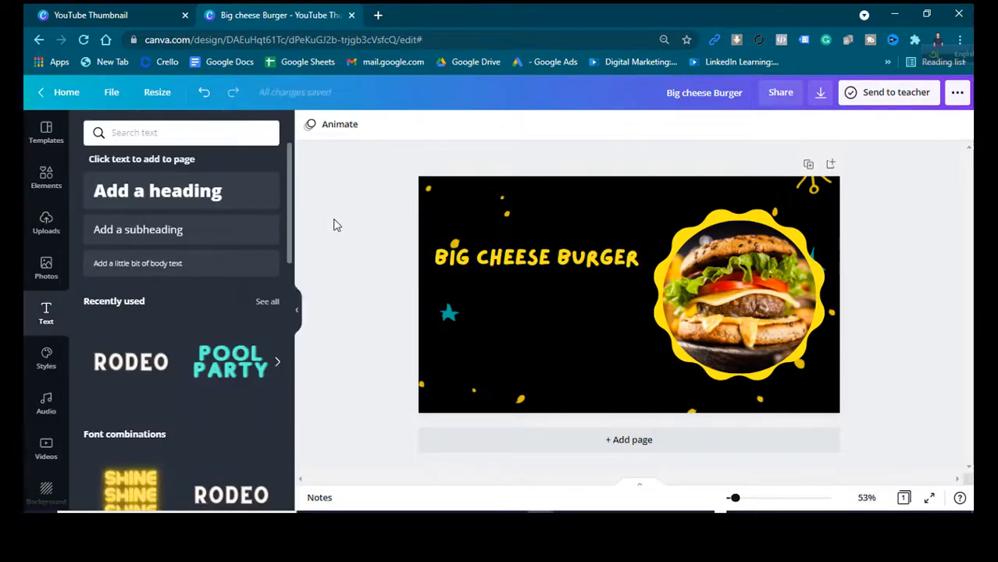
Scale the heading up to a font size of about 54.3 and move it higher on the thumbnail
{"action": "left_click", "coordinate": [471, 265]}
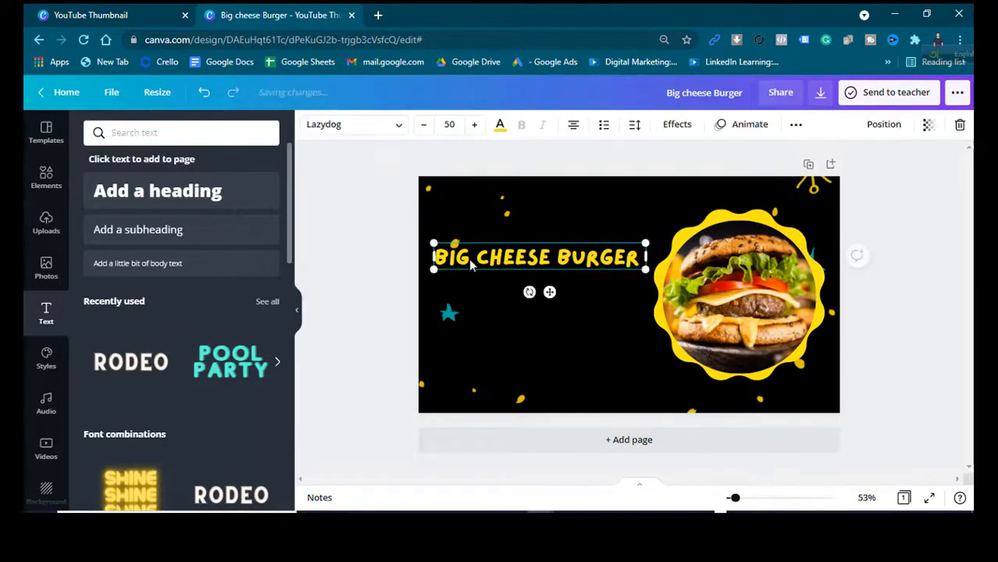
{"action": "left_click_drag", "start_coordinate": [645, 270], "coordinate": [654, 277]}
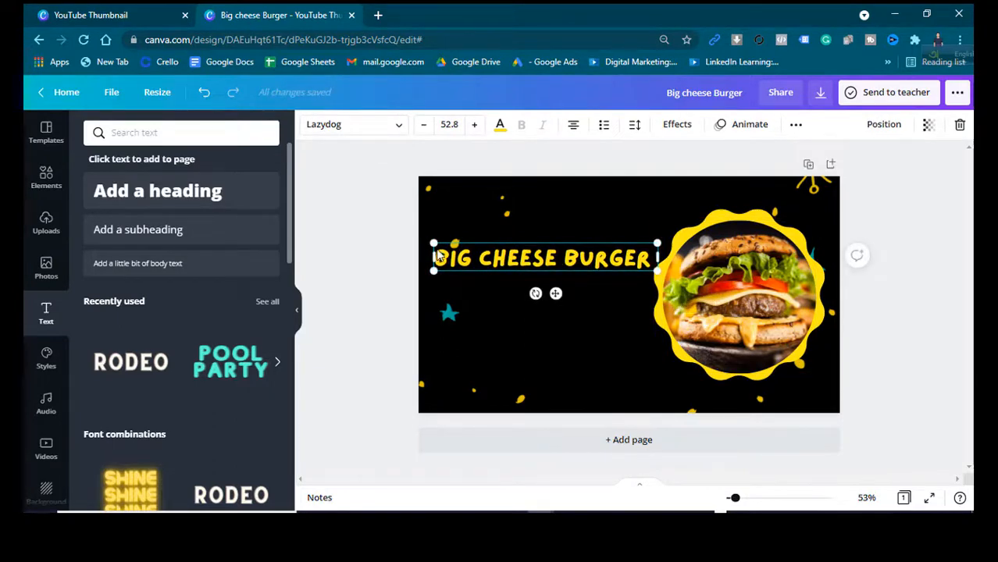
{"action": "left_click_drag", "start_coordinate": [430, 243], "coordinate": [427, 242]}
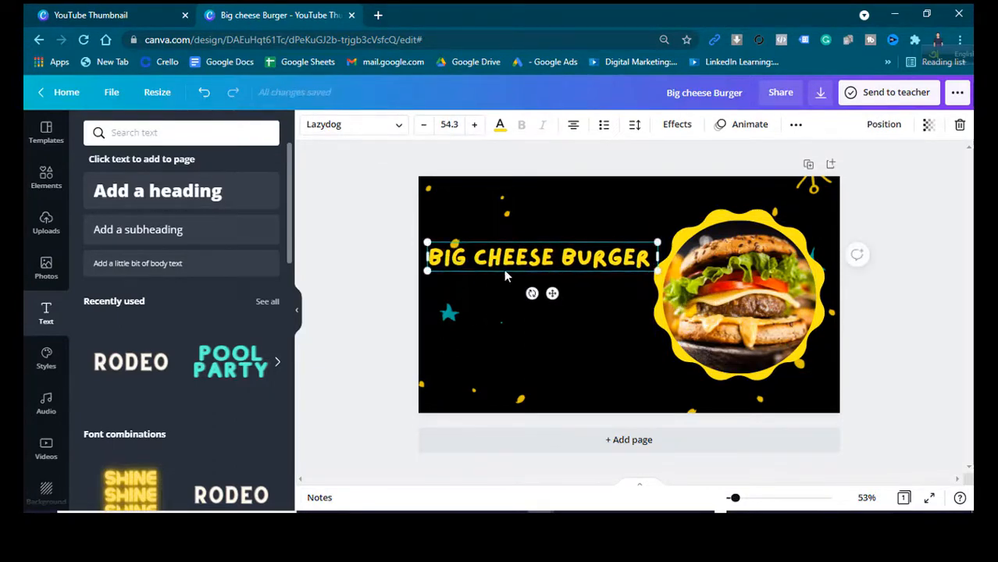
{"action": "left_click_drag", "start_coordinate": [509, 242], "coordinate": [514, 219]}
Increase the heading's font size to 58.3
{"action": "double_click", "coordinate": [514, 236]}
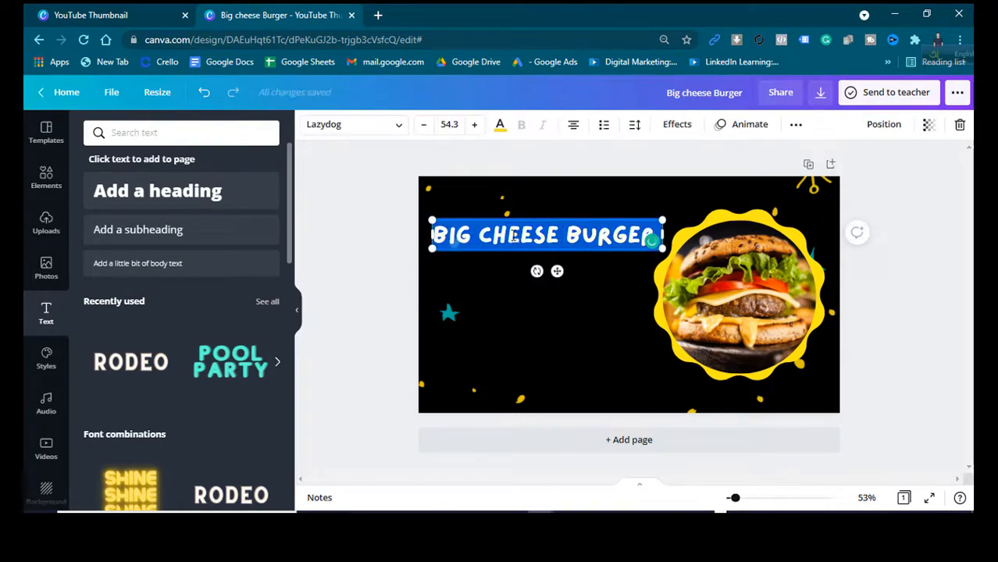
{"action": "left_click", "coordinate": [473, 126]}
{"action": "left_click", "coordinate": [474, 127]}
{"action": "left_click", "coordinate": [474, 127]}
{"action": "left_click", "coordinate": [474, 126]}
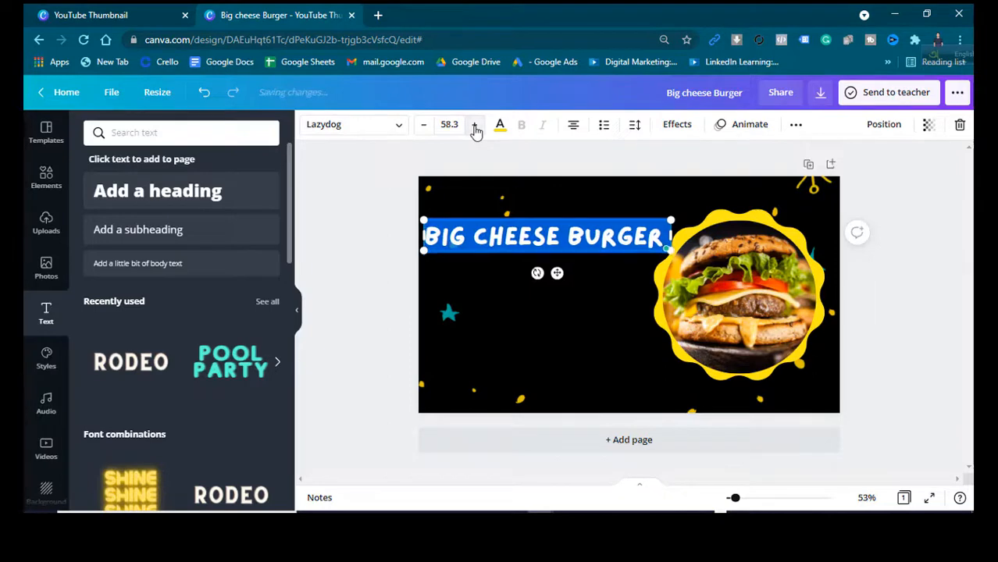
{"action": "left_click", "coordinate": [501, 315]}
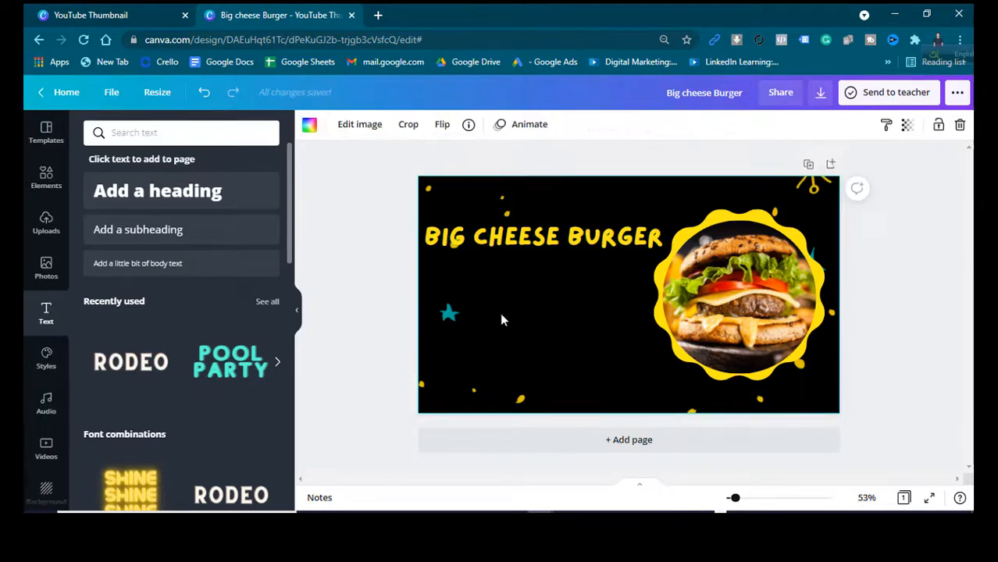
Change the heading's text colour back to white
{"action": "left_click", "coordinate": [519, 240]}
{"action": "left_click", "coordinate": [521, 237]}
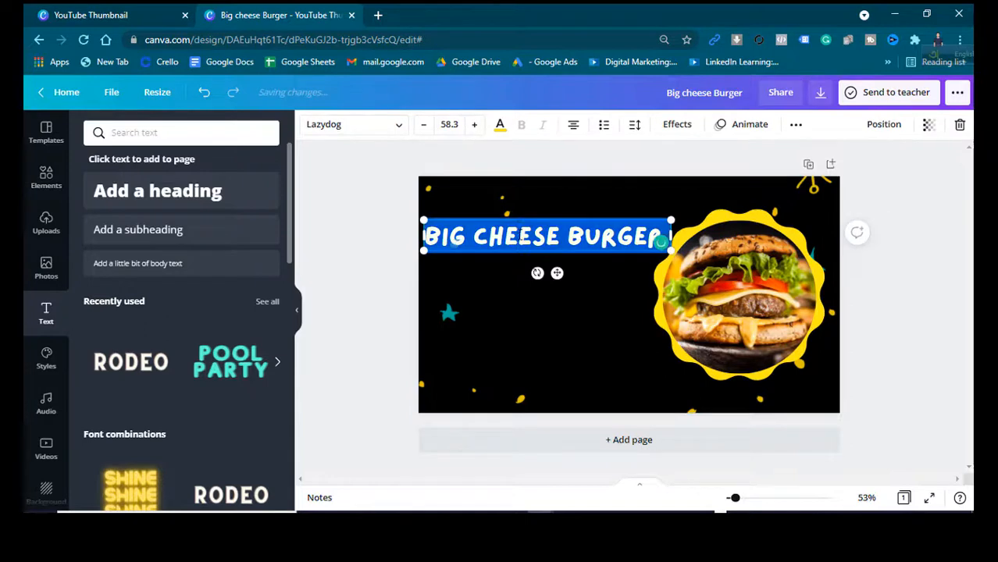
{"action": "left_click", "coordinate": [499, 126]}
{"action": "left_click", "coordinate": [265, 395]}
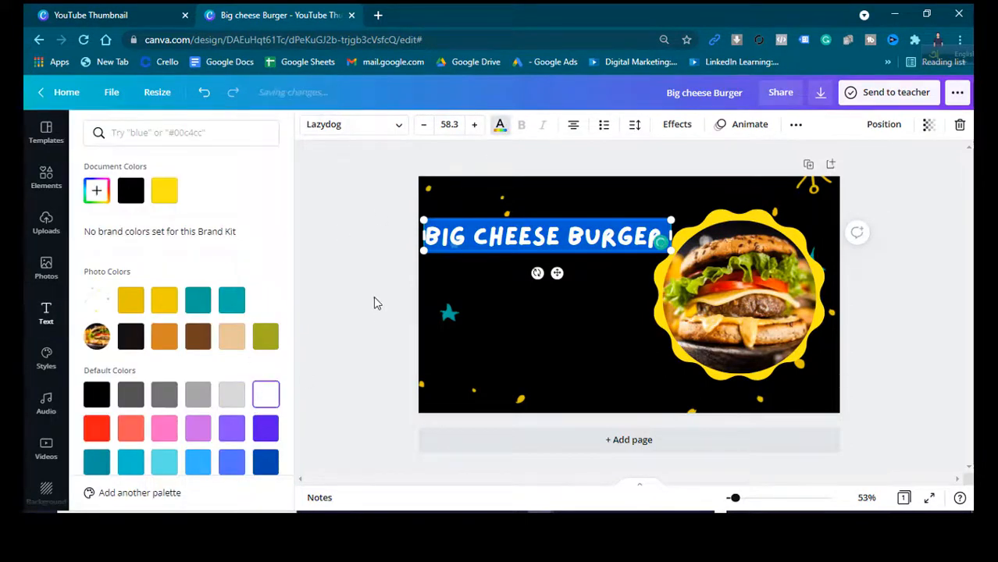
{"action": "left_click", "coordinate": [374, 300]}
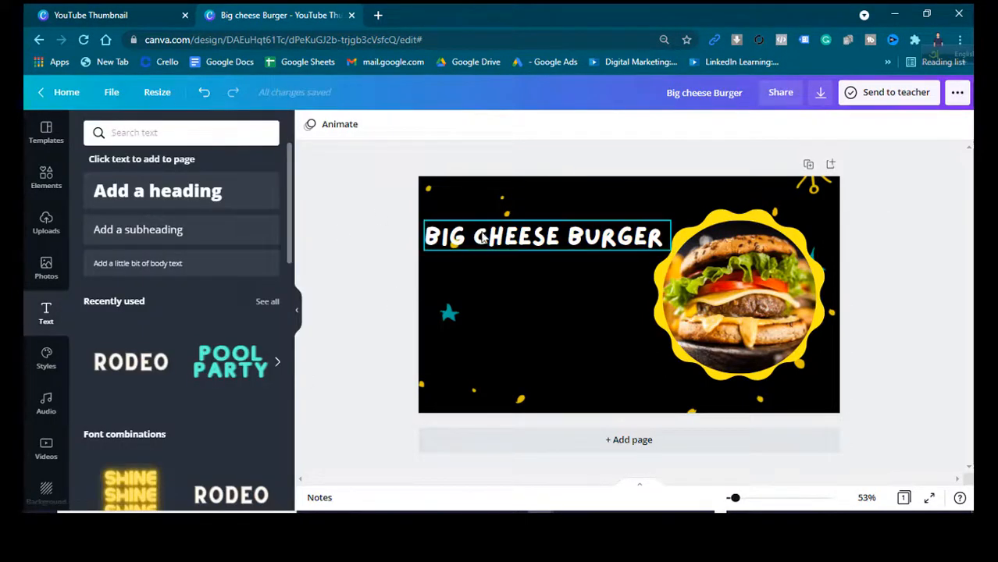
{"action": "left_click", "coordinate": [484, 268]}
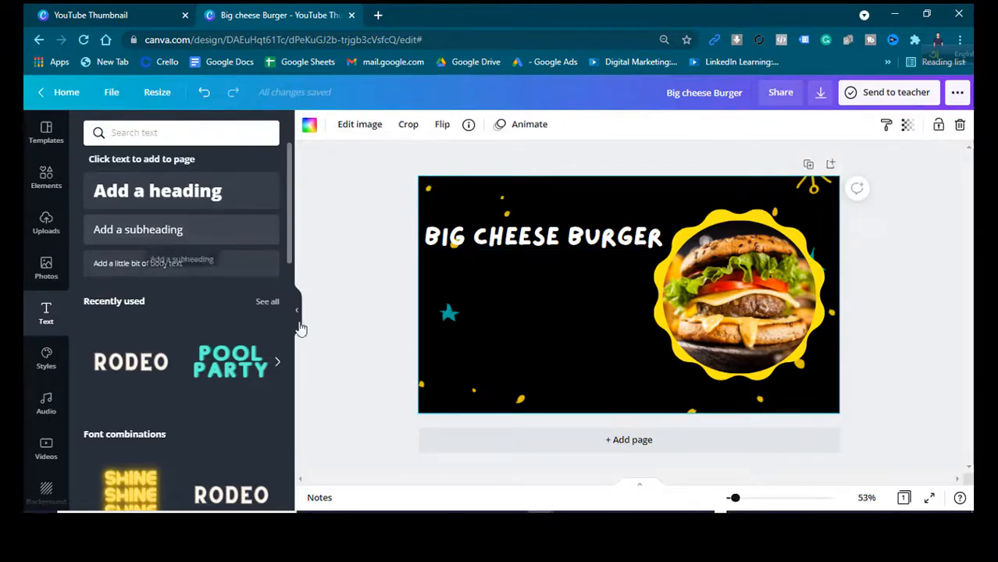
{"action": "left_click", "coordinate": [194, 208]}
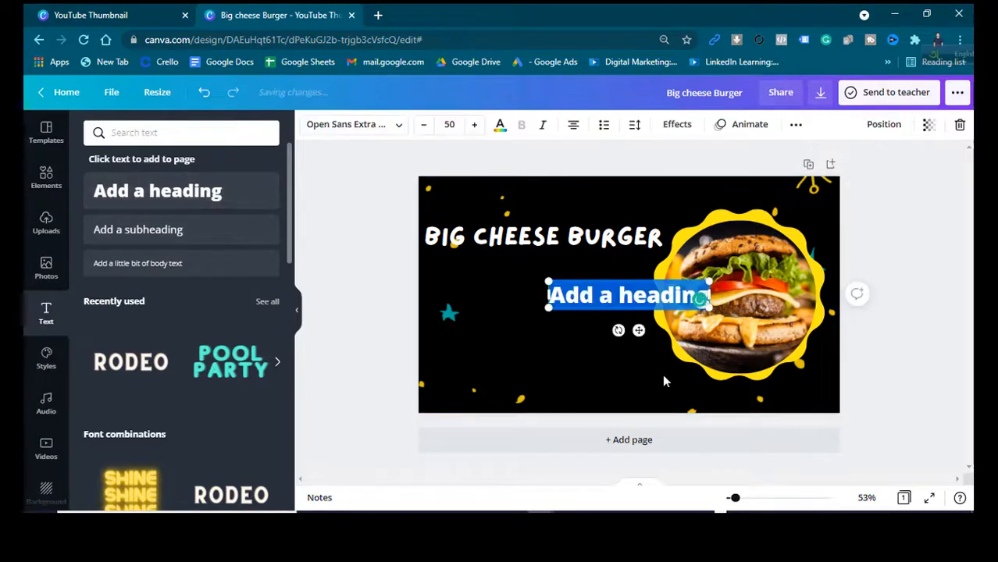
{"action": "left_click_drag", "start_coordinate": [637, 331], "coordinate": [544, 309]}
{"action": "key", "text": "BackSpace"}
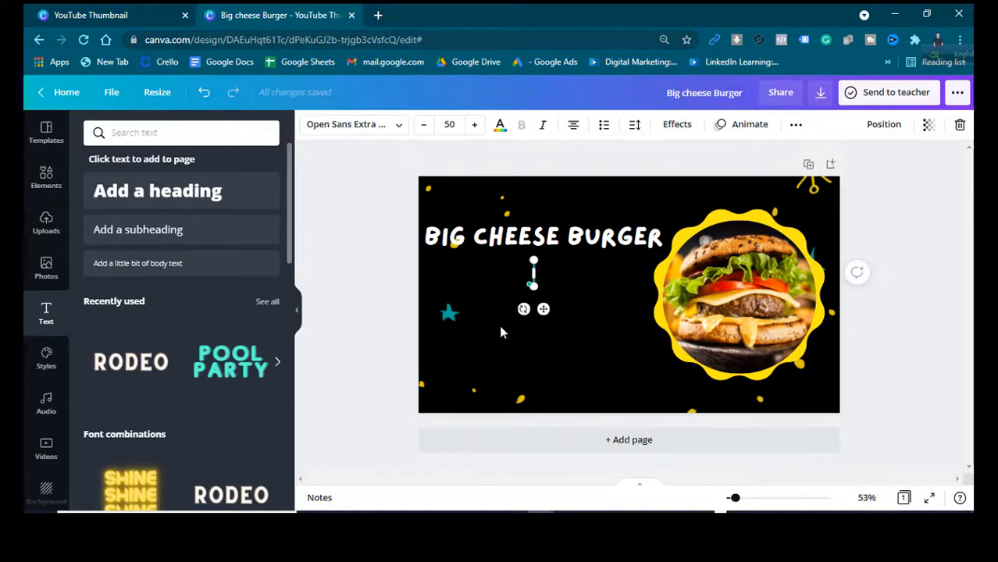
{"action": "left_click", "coordinate": [501, 332]}
Add the Pool Party text combination to the thumbnail and delete its "POOL" line
{"action": "left_click", "coordinate": [230, 366]}
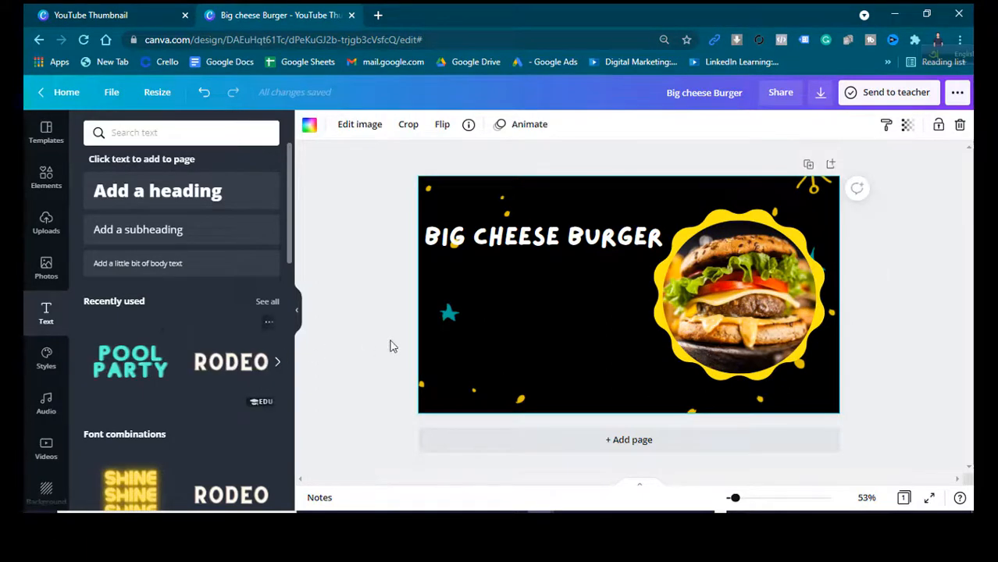
{"action": "left_click_drag", "start_coordinate": [545, 310], "coordinate": [515, 319]}
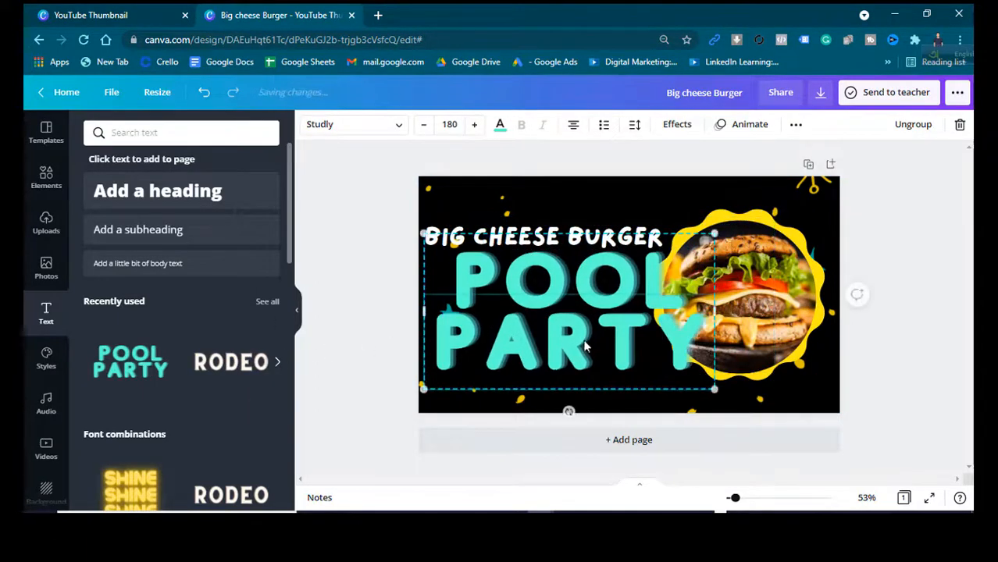
{"action": "double_click", "coordinate": [582, 278]}
{"action": "key", "text": "BackSpace"}
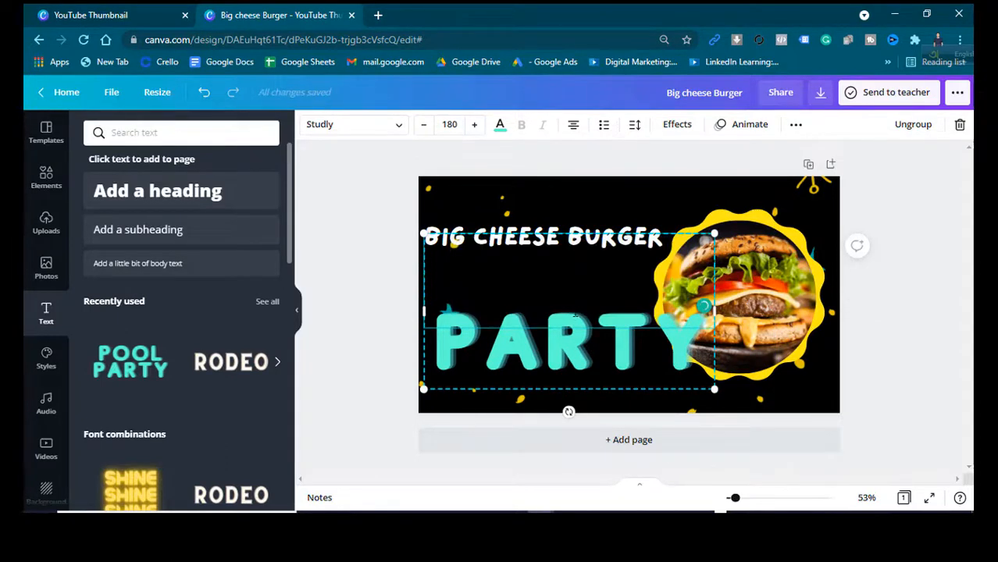
Replace the word "PARTY" with "Homemade" copied from the WordPad document
{"action": "left_click", "coordinate": [558, 349]}
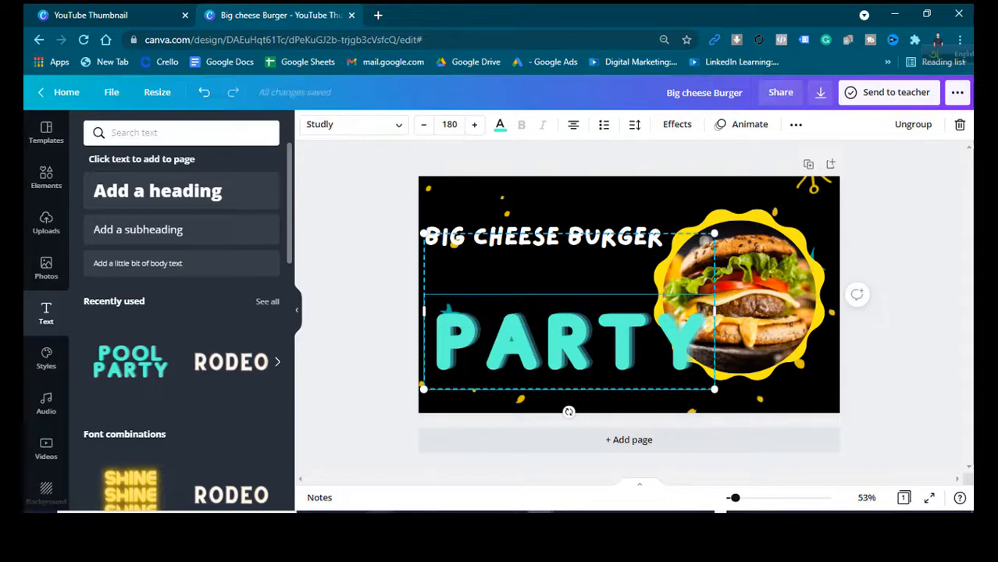
{"action": "key", "text": "alt+Tab"}
{"action": "double_click", "coordinate": [315, 298]}
{"action": "key", "text": "ctrl+c"}
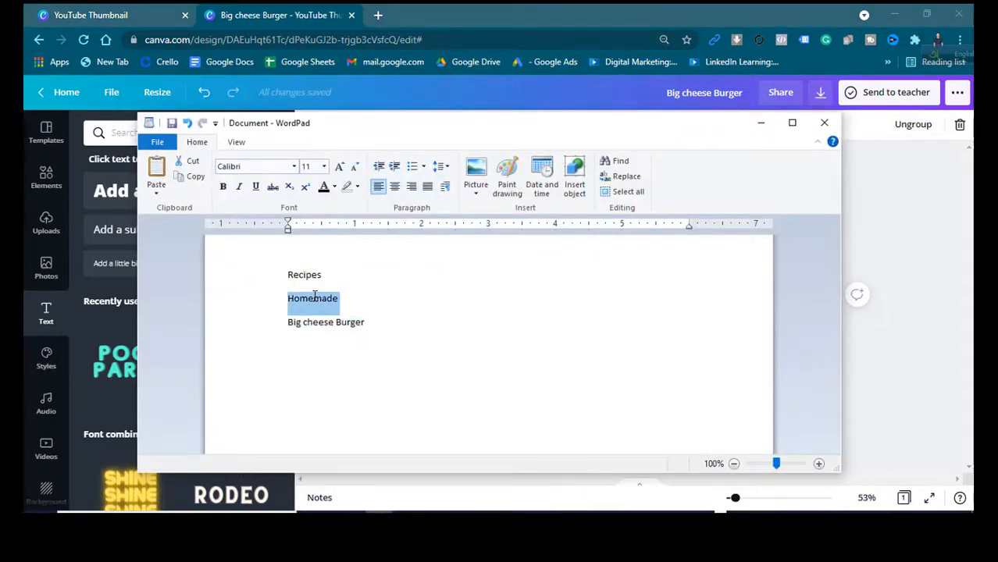
{"action": "left_click", "coordinate": [761, 122]}
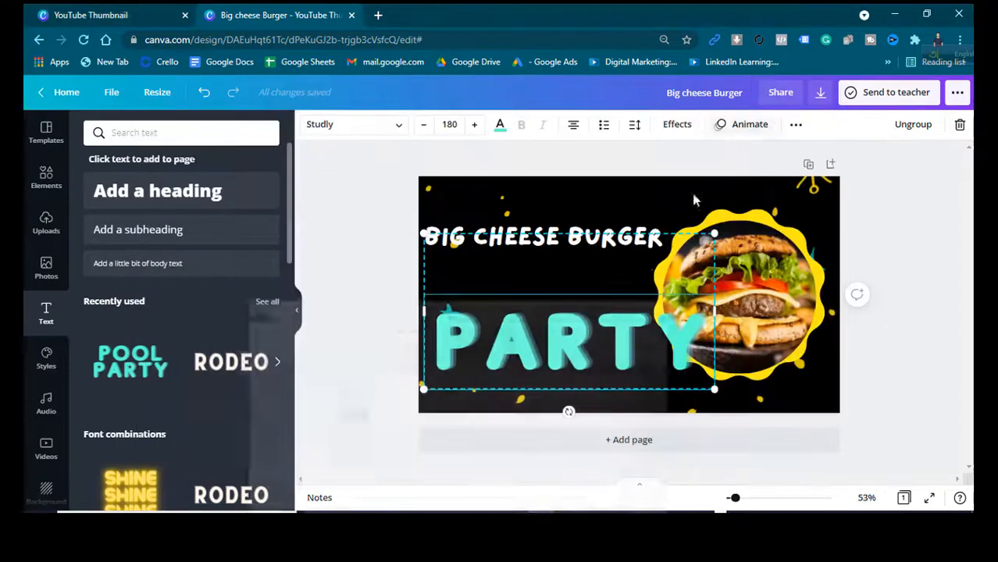
{"action": "double_click", "coordinate": [584, 343]}
{"action": "key", "text": "ctrl+v"}
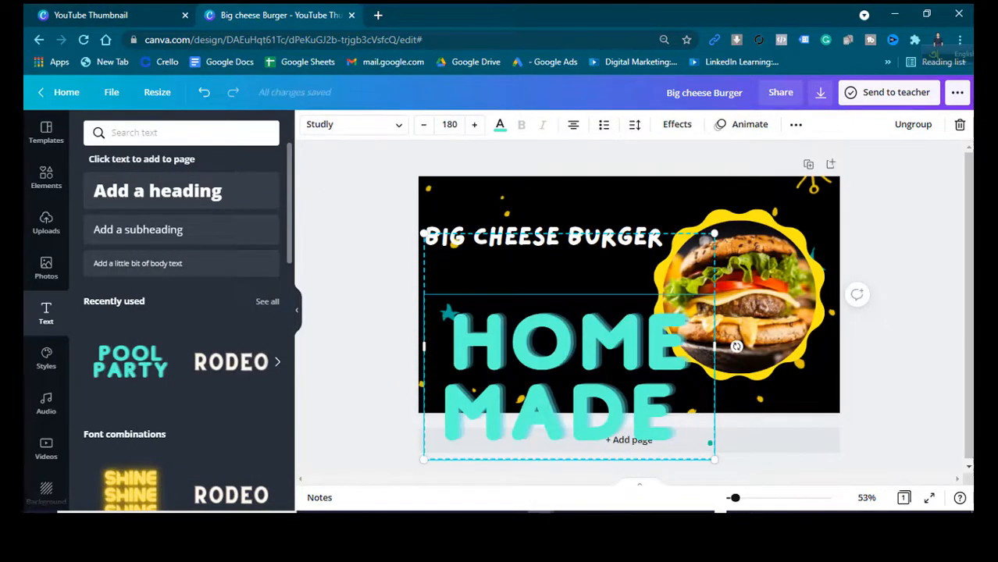
Scale the turquoise "HOMEMADE" text down to font size 75.9 so it fits on one line beneath the heading
{"action": "left_click_drag", "start_coordinate": [715, 462], "coordinate": [633, 397]}
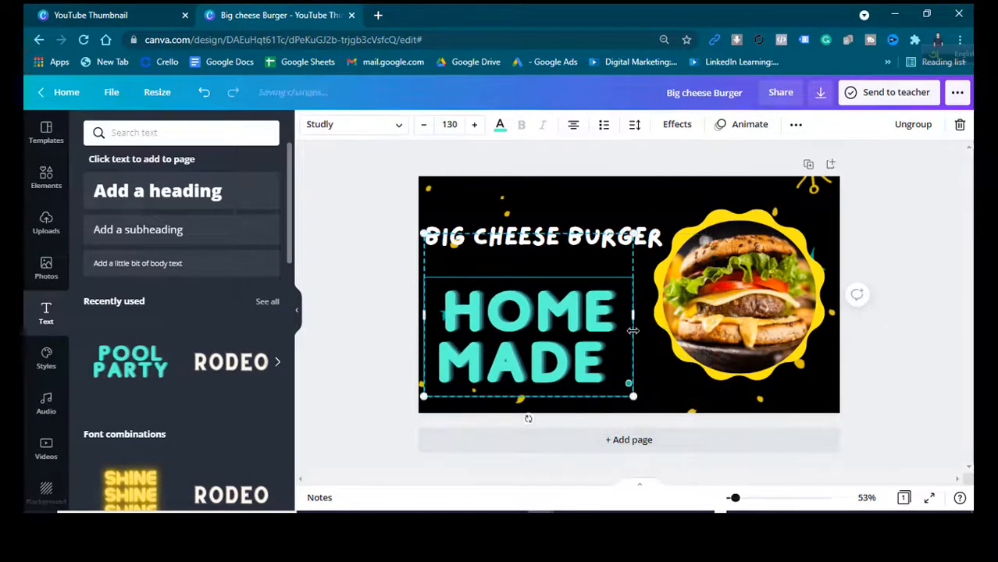
{"action": "left_click_drag", "start_coordinate": [633, 315], "coordinate": [648, 316]}
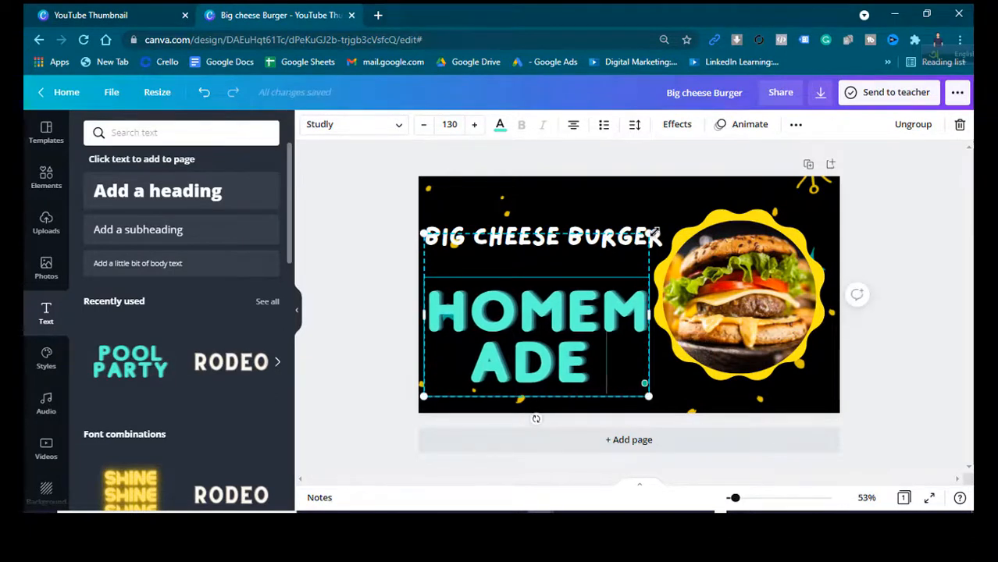
{"action": "left_click_drag", "start_coordinate": [656, 232], "coordinate": [604, 283]}
{"action": "left_click_drag", "start_coordinate": [598, 333], "coordinate": [636, 319]}
{"action": "left_click", "coordinate": [600, 353]}
{"action": "mouse_move", "coordinate": [575, 312]}
{"action": "left_mouse_down"}
{"action": "mouse_move", "coordinate": [584, 266]}
{"action": "mouse_move", "coordinate": [572, 307]}
{"action": "left_mouse_up"}
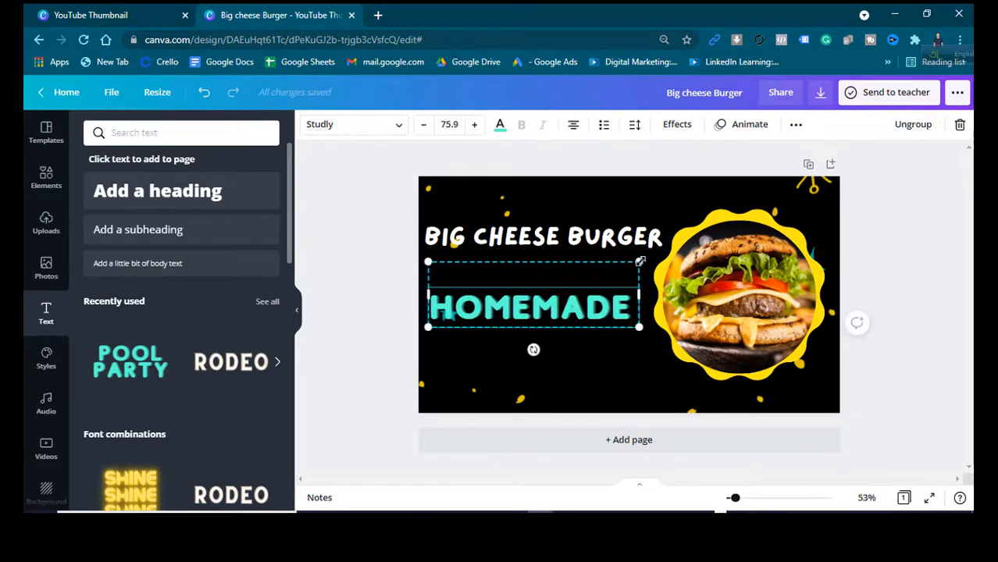
{"action": "left_click_drag", "start_coordinate": [638, 262], "coordinate": [636, 264]}
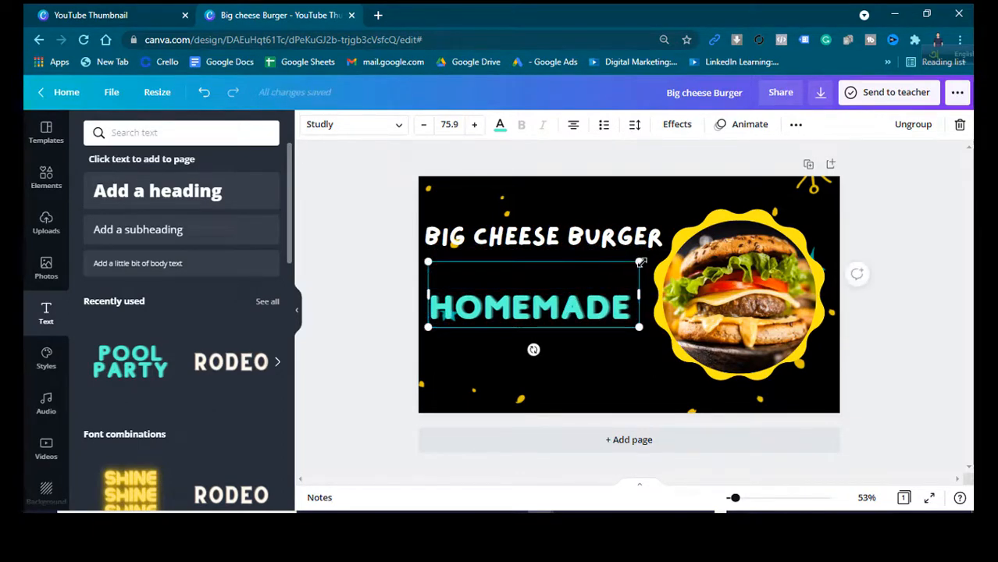
{"action": "left_click_drag", "start_coordinate": [534, 307], "coordinate": [534, 307]}
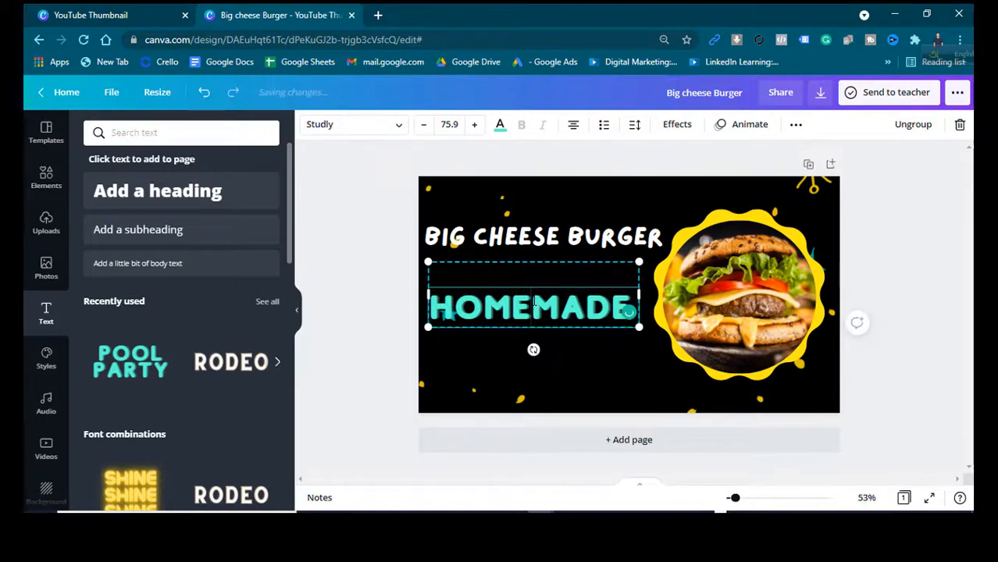
{"action": "left_click", "coordinate": [588, 365]}
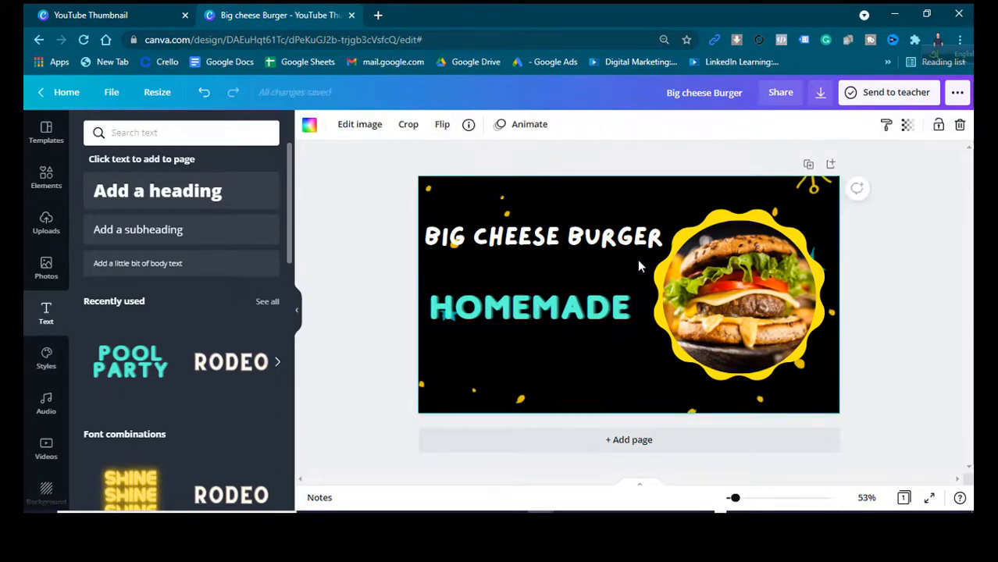
Replace the turquoise "HOMEMADE" text with "Recipes" copied from the WordPad document
{"action": "left_click", "coordinate": [558, 313]}
{"action": "double_click", "coordinate": [555, 310]}
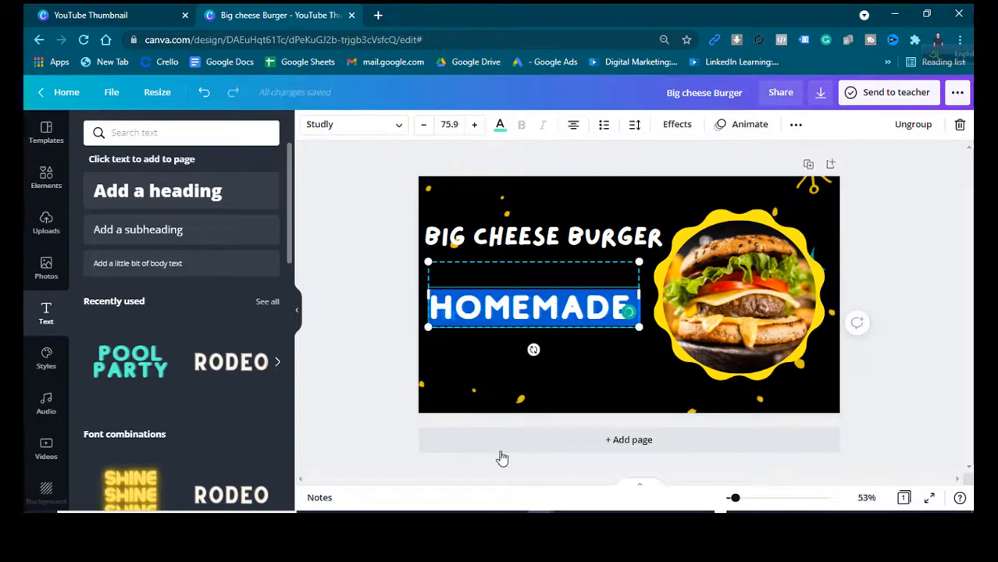
{"action": "left_click", "coordinate": [387, 513]}
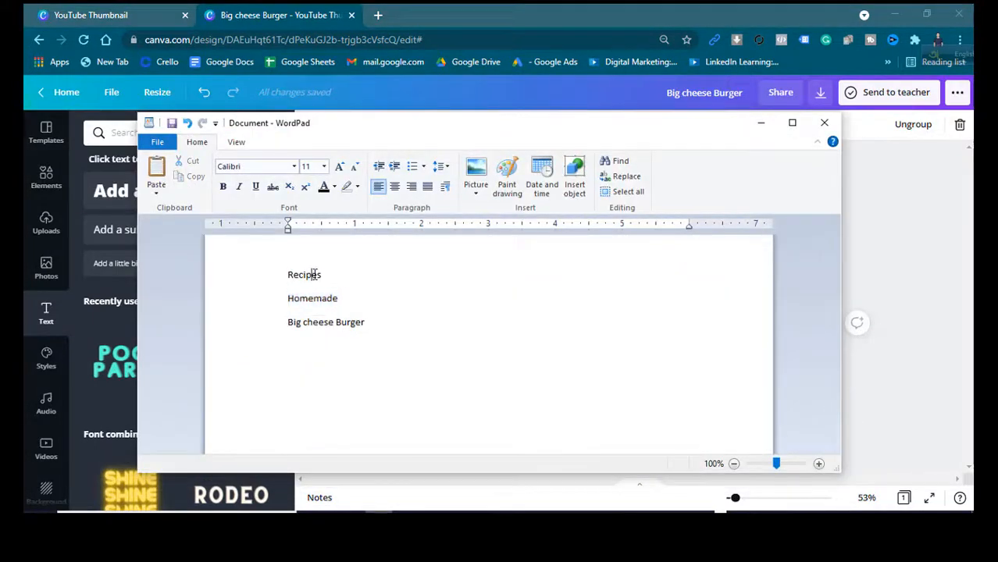
{"action": "double_click", "coordinate": [314, 274]}
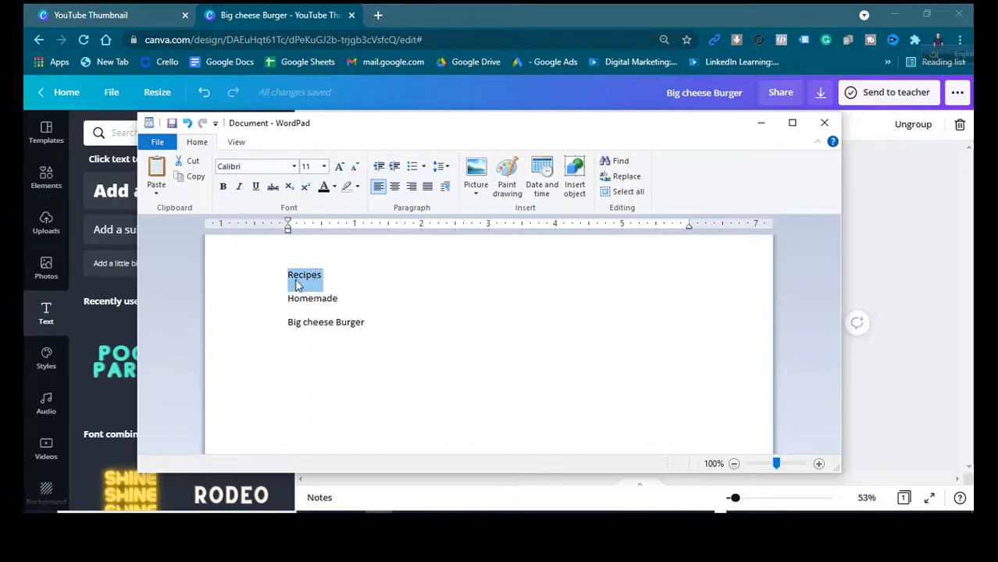
{"action": "right_click", "coordinate": [297, 286]}
{"action": "left_click", "coordinate": [320, 300]}
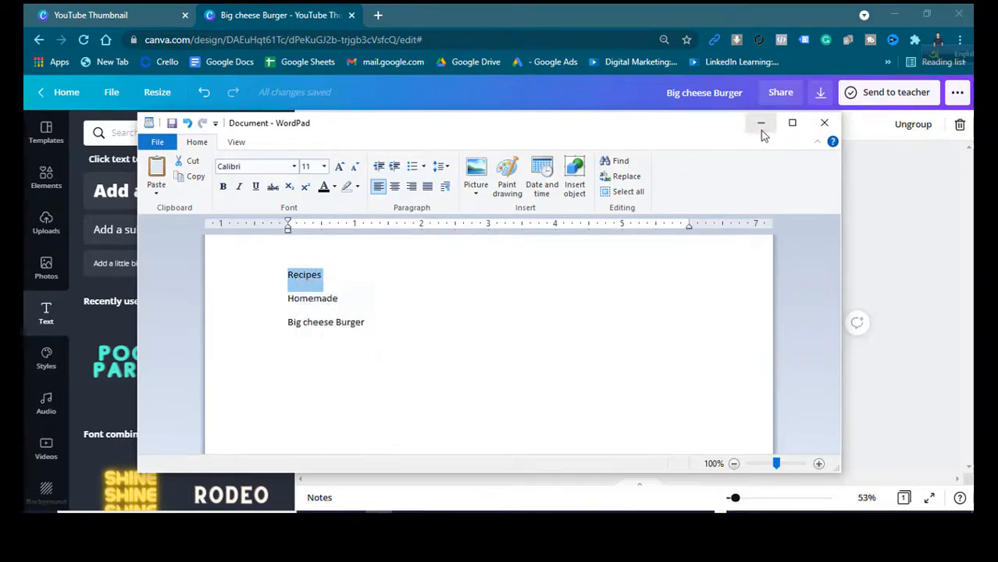
{"action": "left_click", "coordinate": [761, 125]}
{"action": "right_click", "coordinate": [520, 308]}
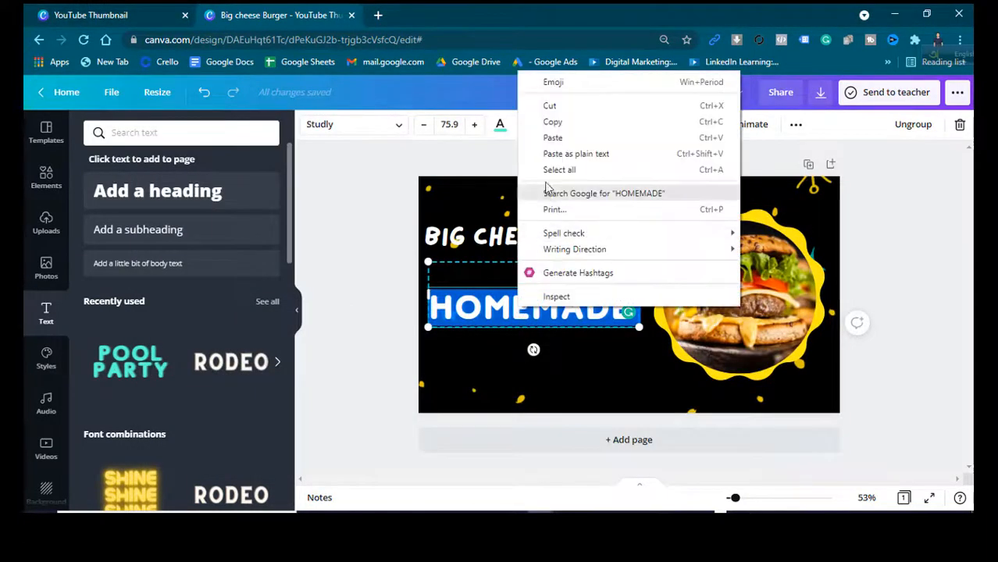
{"action": "left_click", "coordinate": [558, 141]}
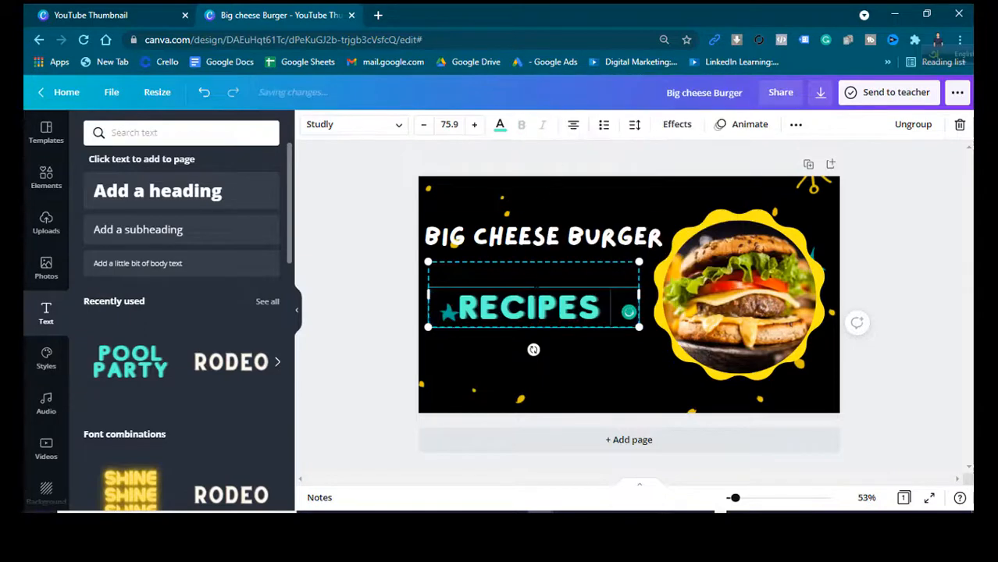
Move "RECIPES" above the "BIG CHEESE BURGER" heading and narrow the heading's text box so it wraps onto two lines
{"action": "left_click", "coordinate": [587, 351]}
{"action": "left_click_drag", "start_coordinate": [563, 310], "coordinate": [546, 260]}
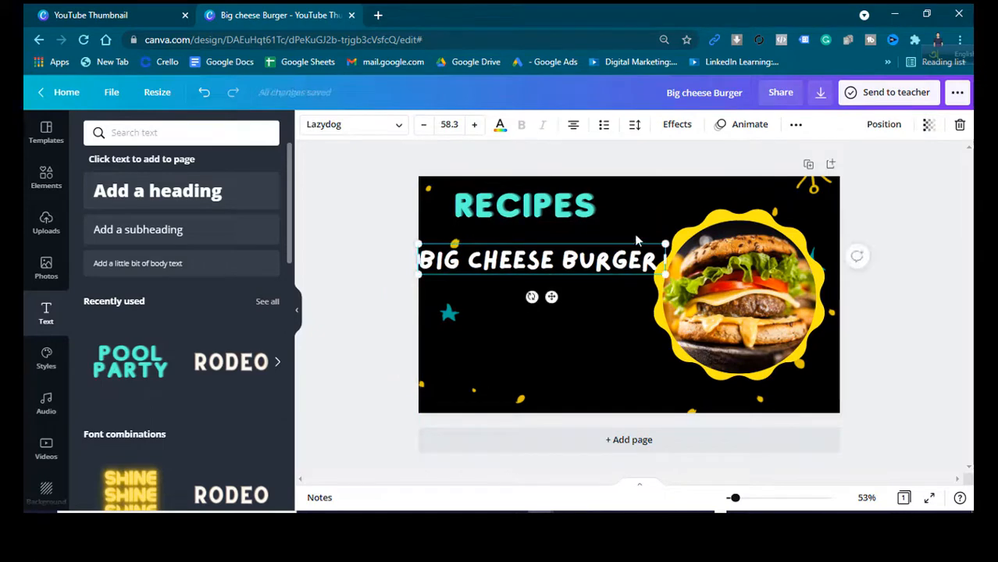
{"action": "left_click_drag", "start_coordinate": [664, 254], "coordinate": [635, 265]}
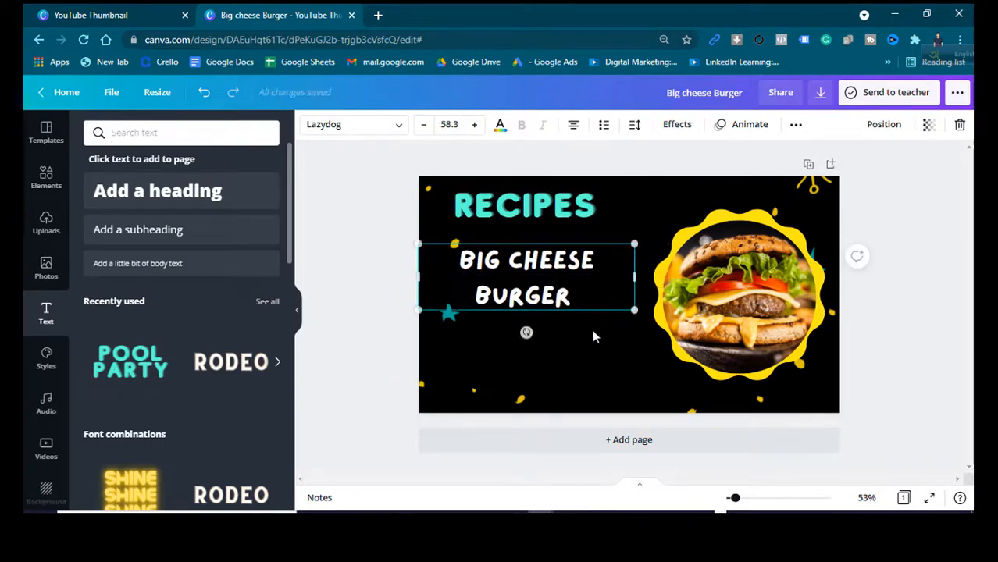
Lower "RECIPES" to sit just above the heading and widen its text box so the word shifts towards the burger
{"action": "left_click", "coordinate": [559, 216]}
{"action": "left_click", "coordinate": [559, 210]}
{"action": "left_click_drag", "start_coordinate": [559, 209], "coordinate": [562, 226]}
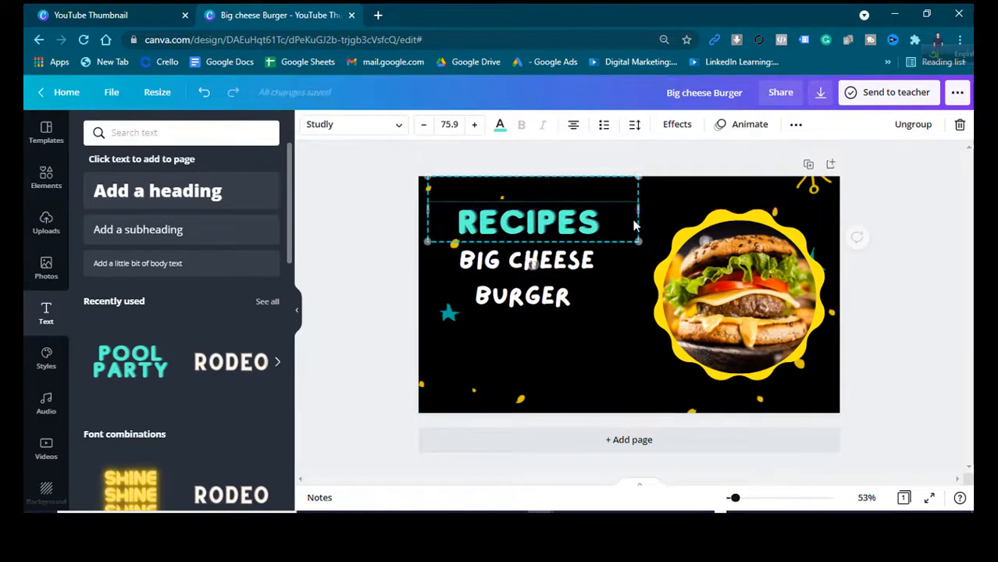
{"action": "left_click_drag", "start_coordinate": [638, 209], "coordinate": [671, 212]}
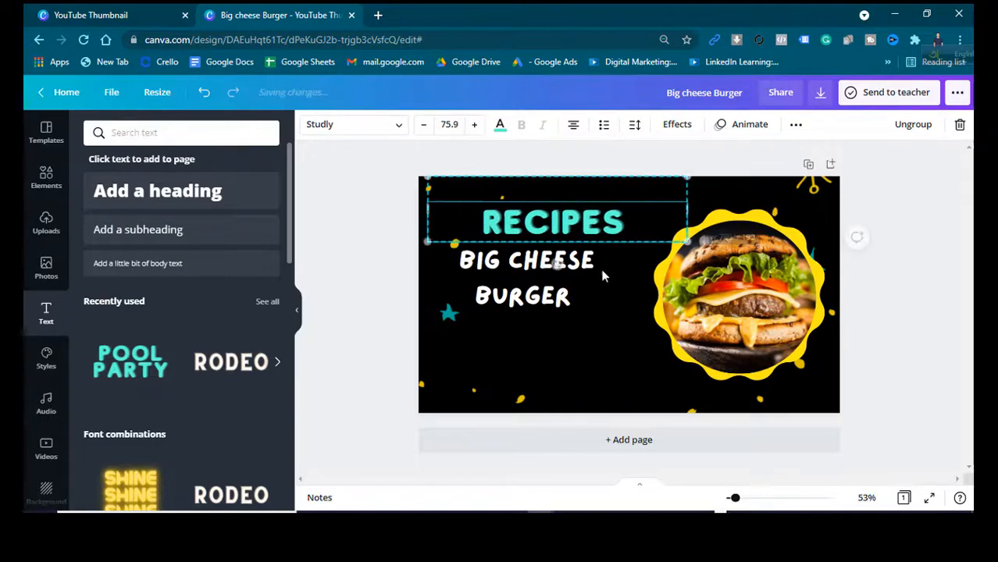
{"action": "left_click", "coordinate": [584, 338]}
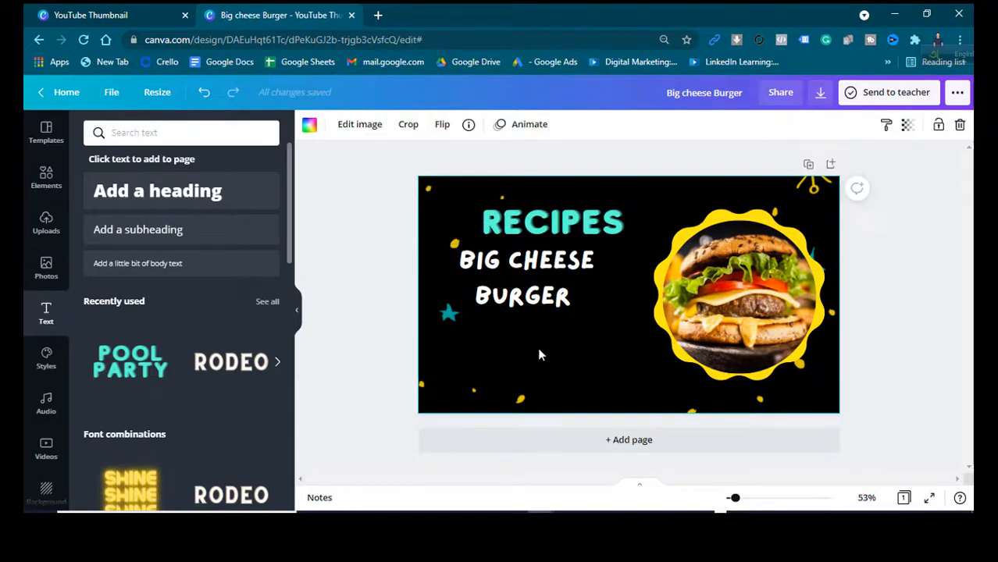
Enlarge the two-line "BIG CHEESE BURGER" heading and position it directly beneath "RECIPES"
{"action": "left_click_drag", "start_coordinate": [544, 306], "coordinate": [578, 308]}
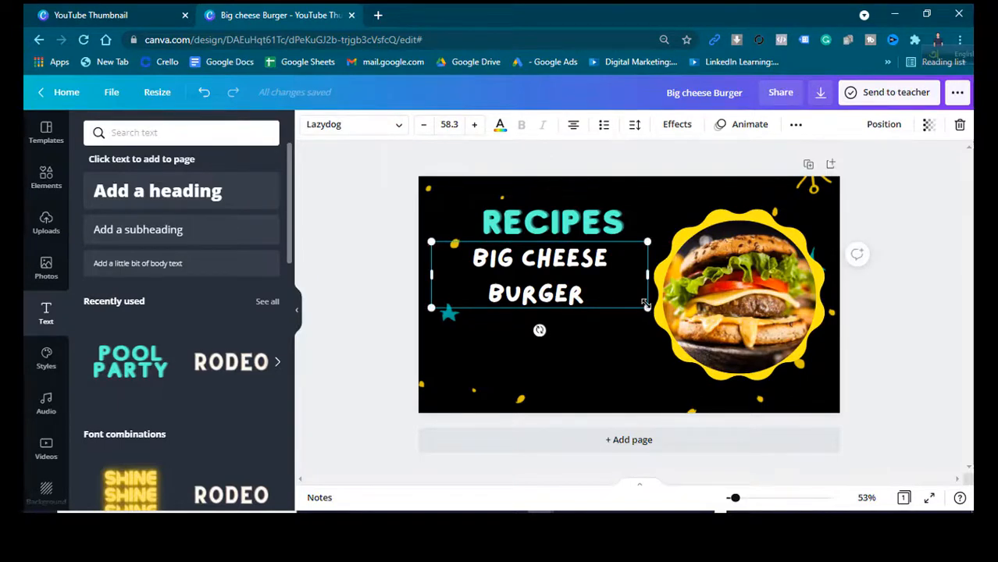
{"action": "left_click_drag", "start_coordinate": [647, 306], "coordinate": [712, 327]}
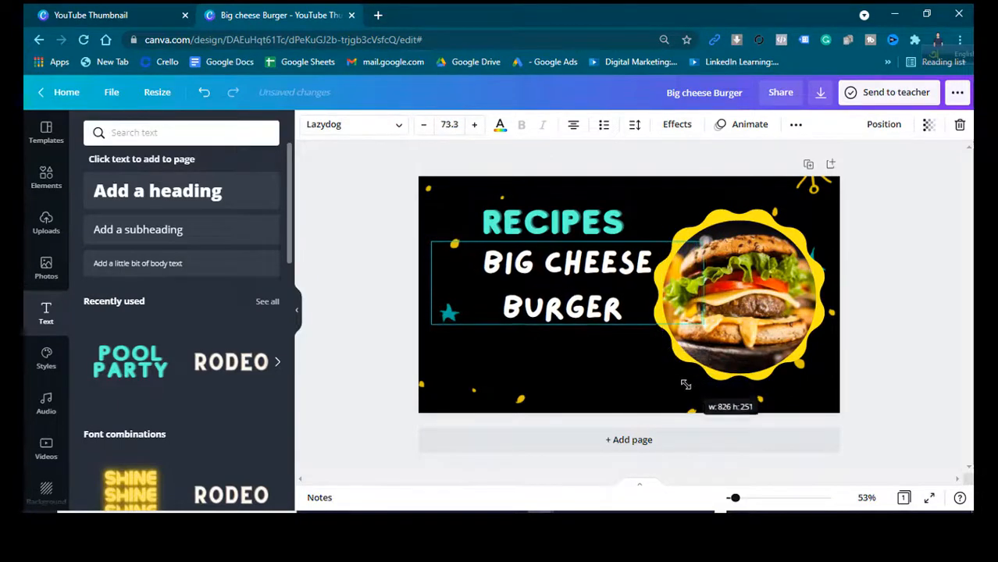
{"action": "mouse_move", "coordinate": [608, 292]}
{"action": "left_mouse_down"}
{"action": "mouse_move", "coordinate": [591, 285]}
{"action": "mouse_move", "coordinate": [601, 286]}
{"action": "left_mouse_up"}
{"action": "left_click", "coordinate": [590, 354]}
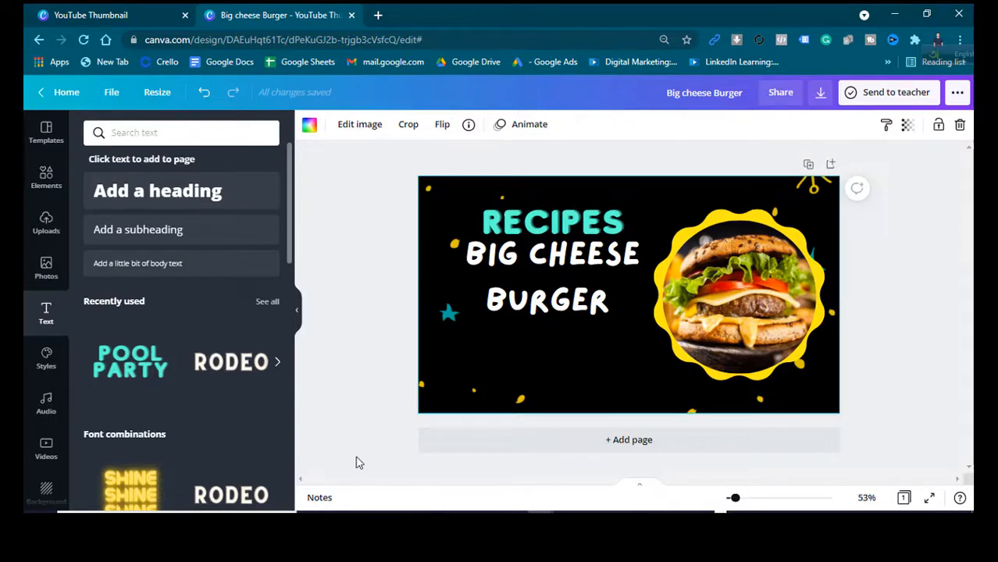
Add a new heading text box containing "Homemade" copied from the WordPad document
{"action": "left_click", "coordinate": [379, 512]}
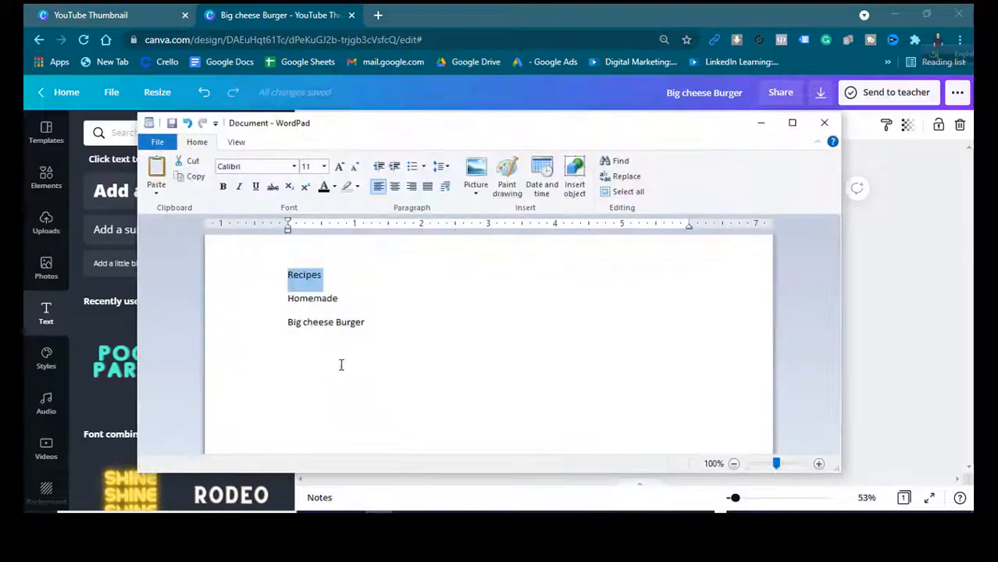
{"action": "double_click", "coordinate": [311, 301]}
{"action": "right_click", "coordinate": [310, 309]}
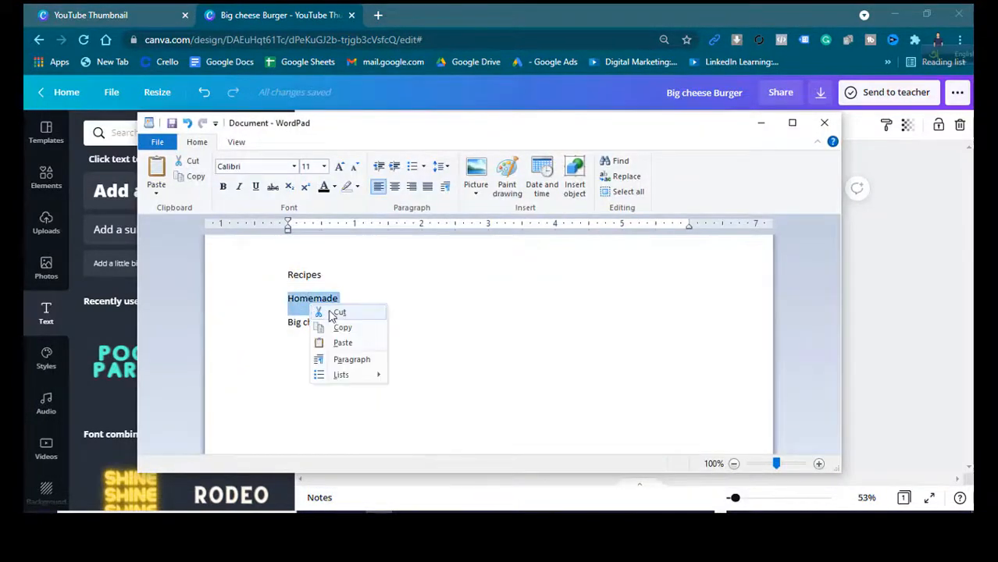
{"action": "left_click", "coordinate": [338, 325]}
{"action": "left_click", "coordinate": [752, 129]}
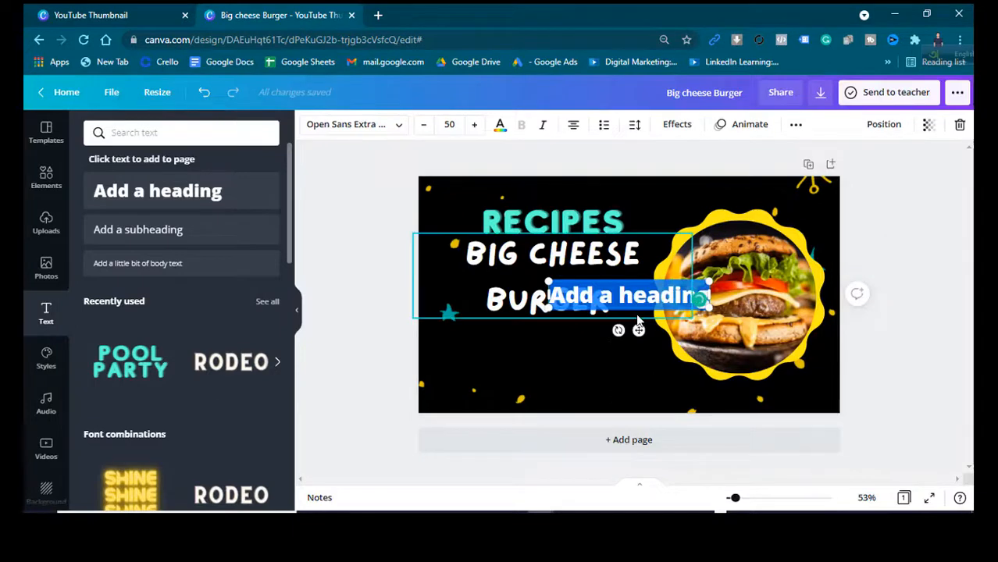
{"action": "right_click", "coordinate": [623, 294]}
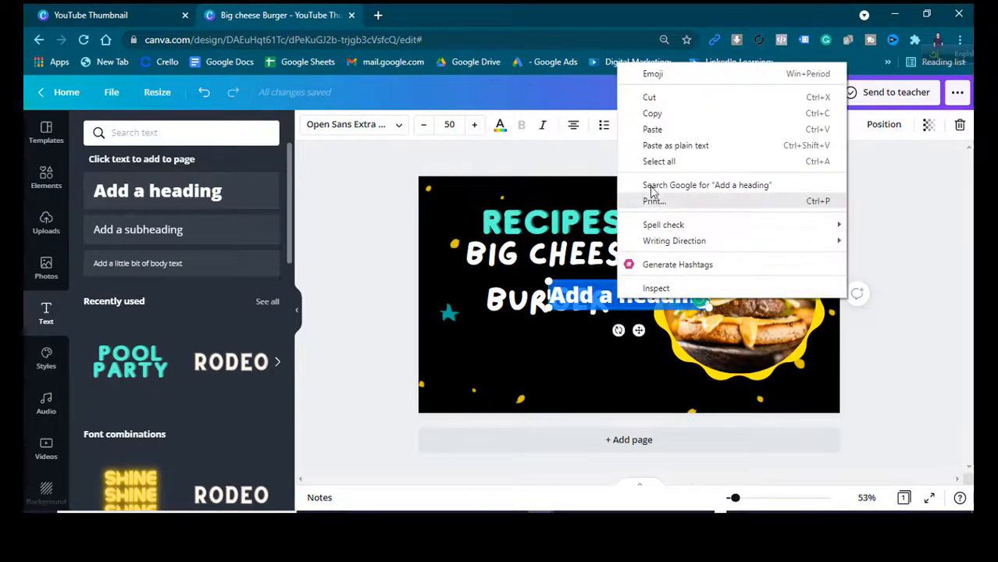
{"action": "left_click", "coordinate": [653, 130]}
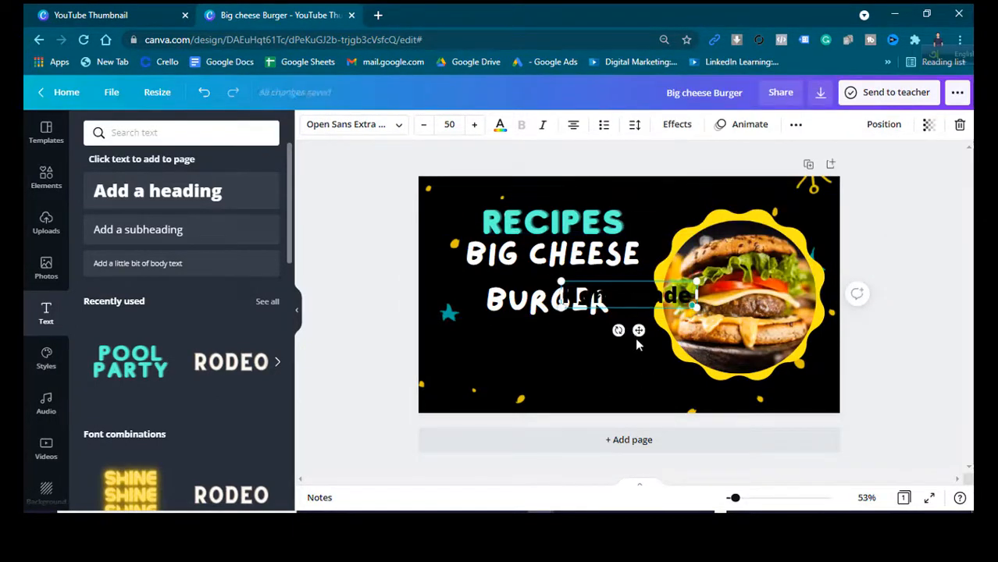
Set the new "Homemade" text's colour to the default white
{"action": "double_click", "coordinate": [627, 296]}
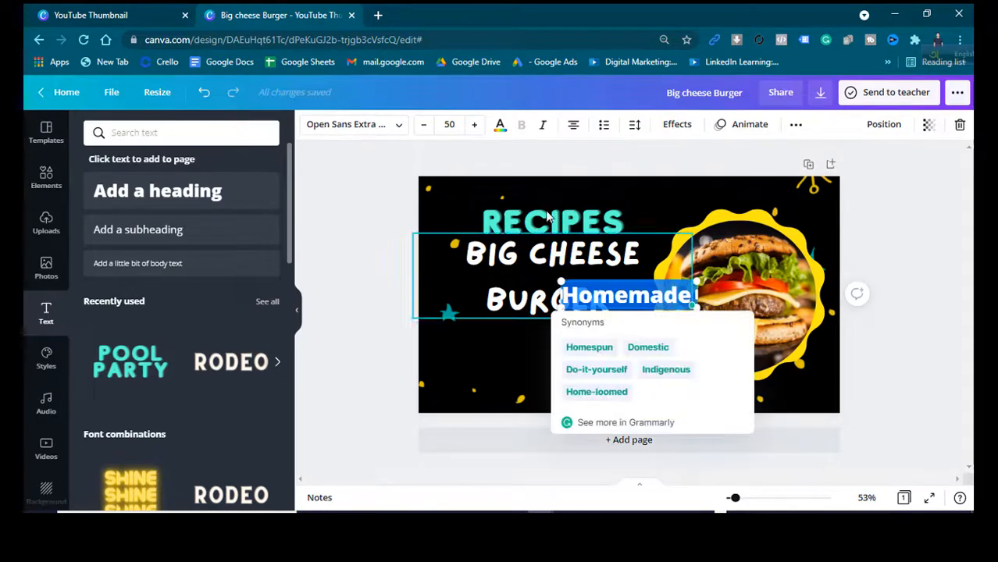
{"action": "left_click", "coordinate": [502, 129]}
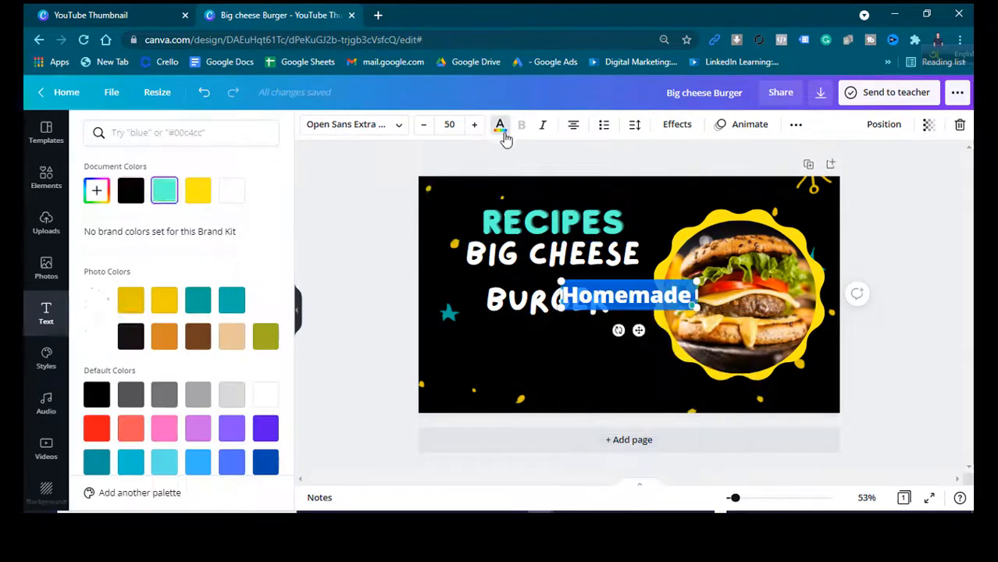
{"action": "left_click", "coordinate": [265, 398]}
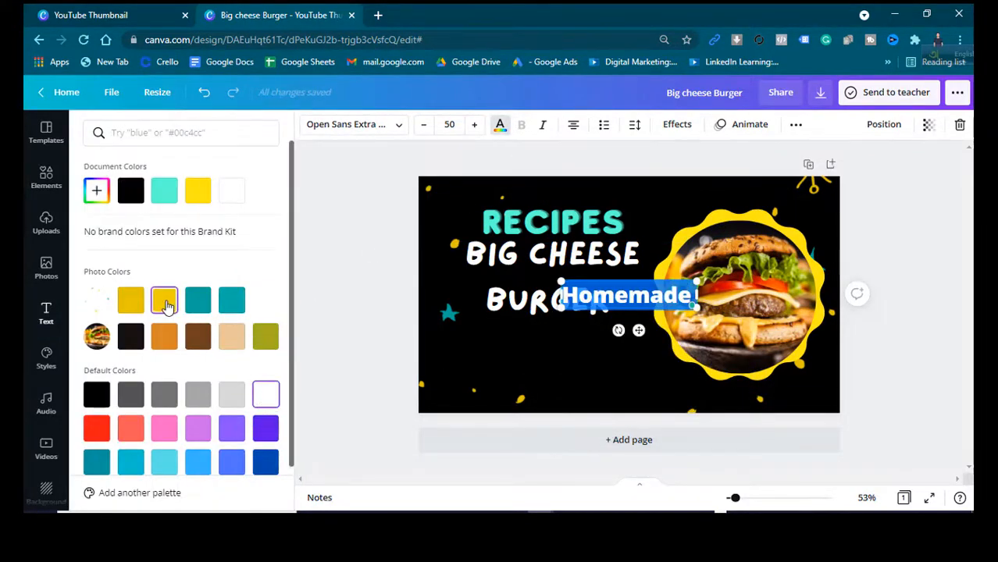
Move the "Homemade" text directly beneath "BURGER" and raise "RECIPES" slightly above the "BIG CHEESE" line
{"action": "double_click", "coordinate": [616, 321]}
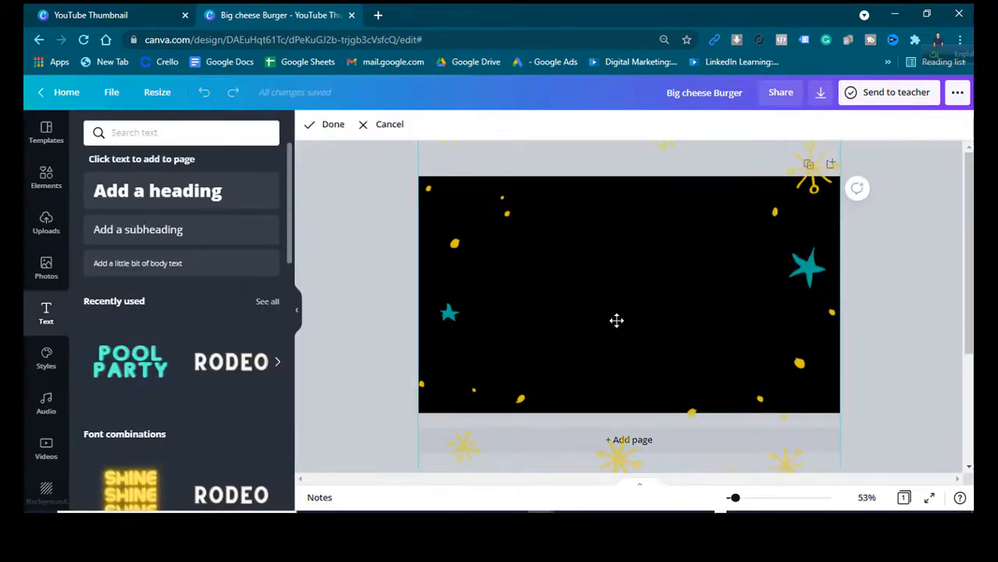
{"action": "left_click", "coordinate": [321, 127]}
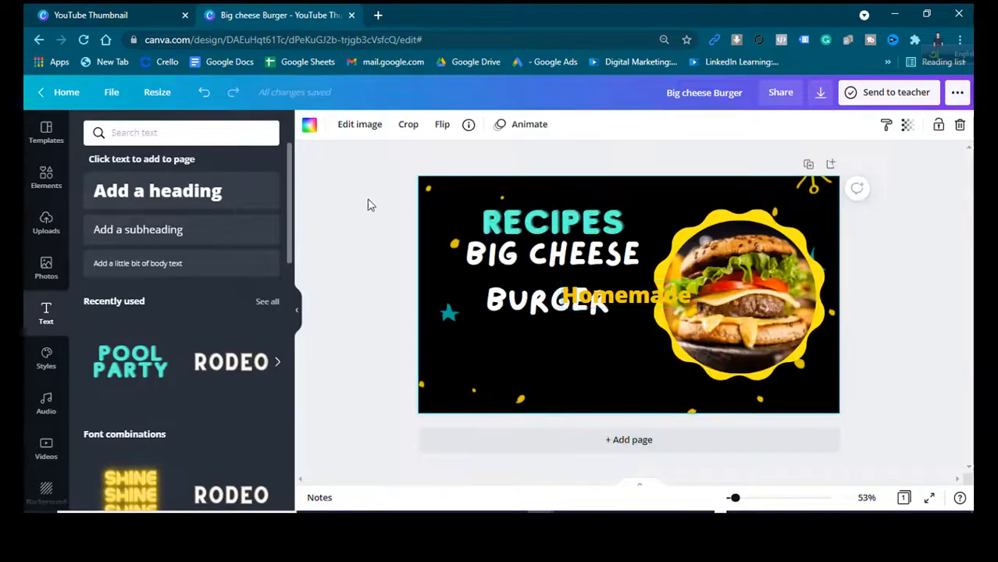
{"action": "left_click", "coordinate": [642, 294]}
{"action": "left_click_drag", "start_coordinate": [639, 331], "coordinate": [559, 373]}
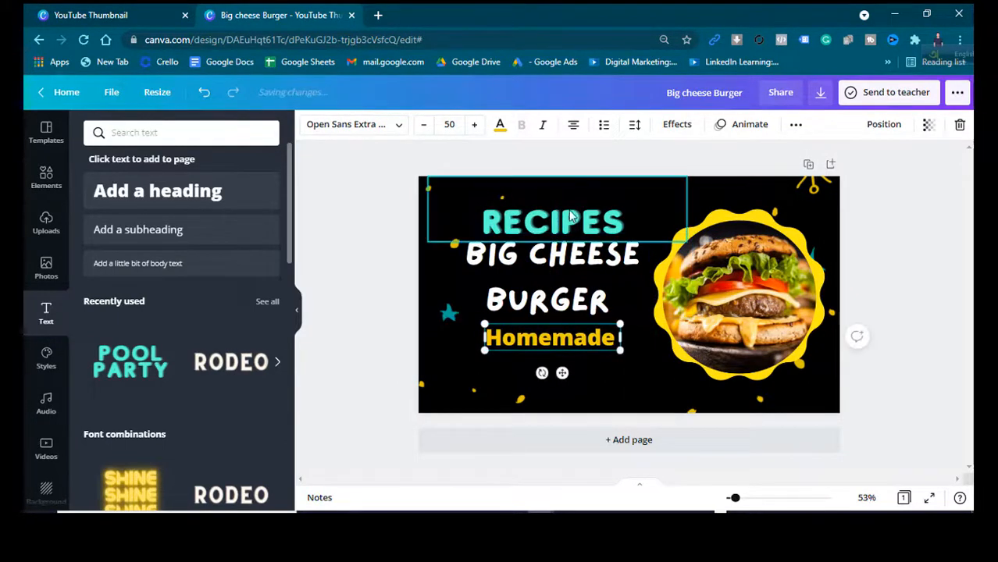
{"action": "left_click_drag", "start_coordinate": [571, 216], "coordinate": [561, 201]}
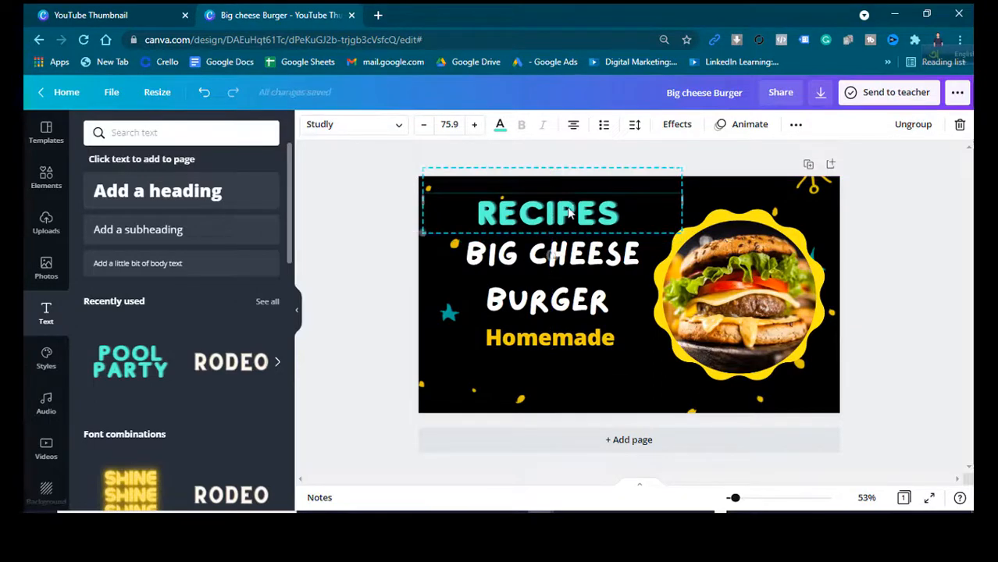
{"action": "left_click", "coordinate": [864, 297]}
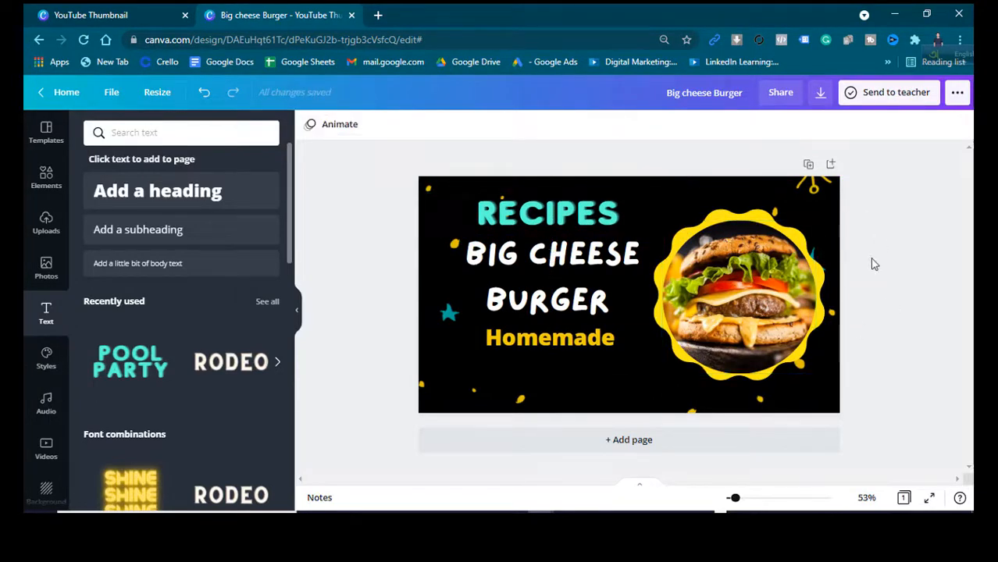
Download the finished thumbnail as a PNG and check the downloaded Big cheese Burger.png in the Photos viewer
{"action": "left_click", "coordinate": [821, 93]}
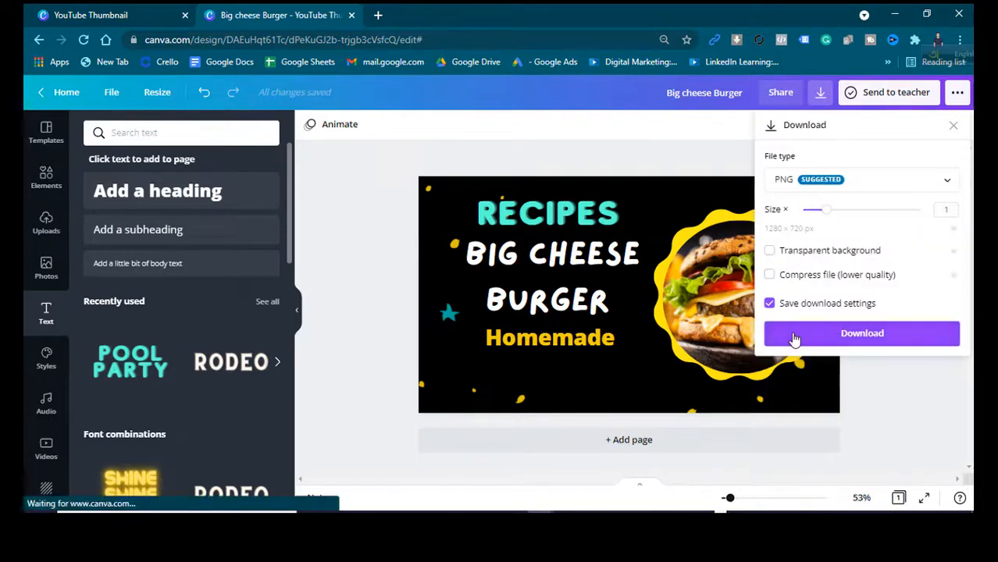
{"action": "left_click", "coordinate": [863, 364]}
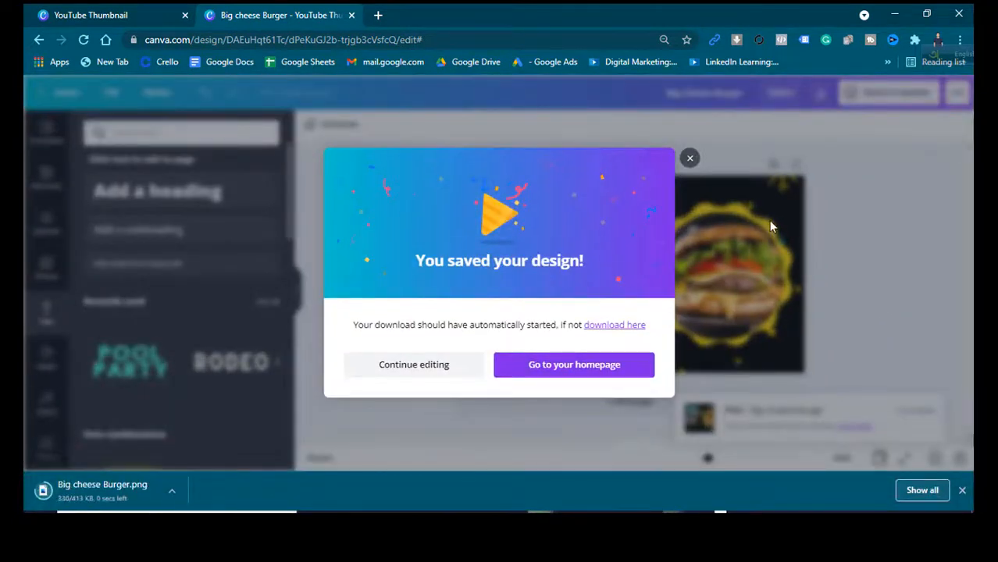
{"action": "left_click", "coordinate": [689, 160]}
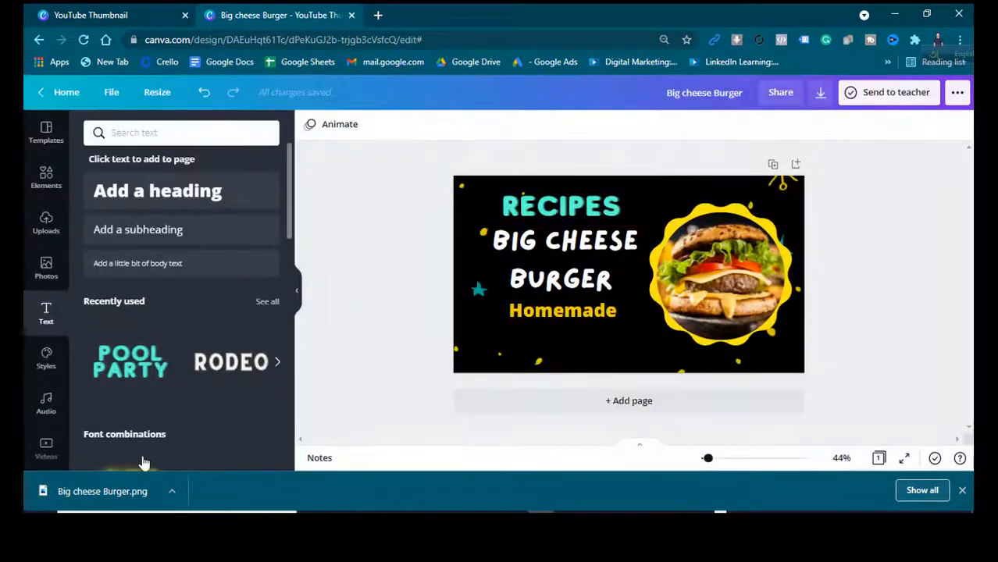
{"action": "left_click", "coordinate": [117, 491]}
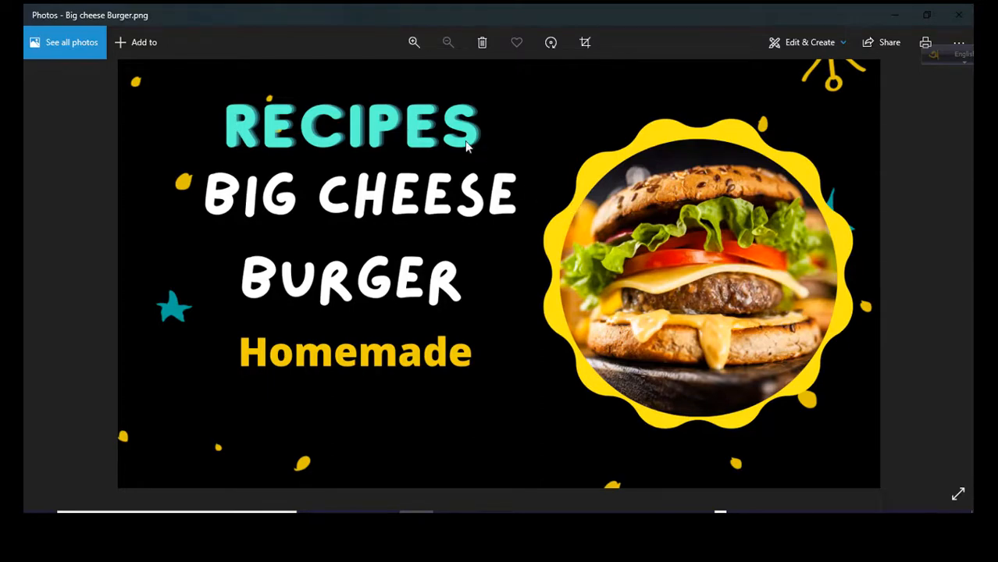
{"action": "left_click", "coordinate": [959, 14]}
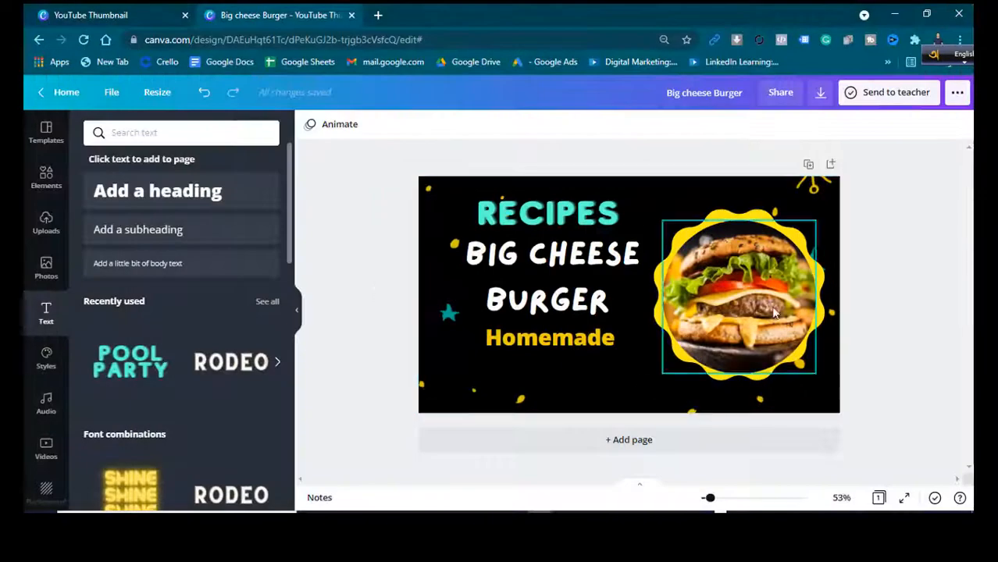